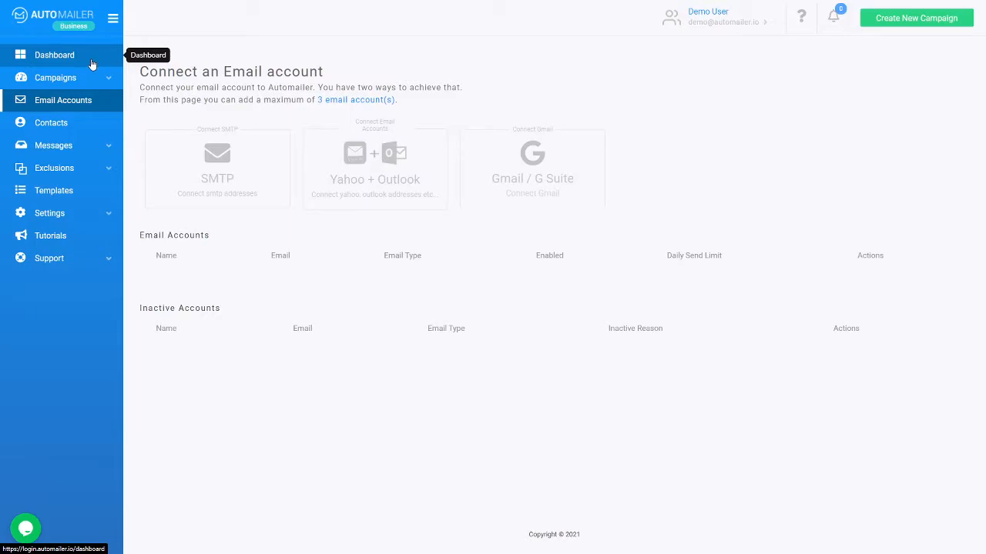
Step: Open the Email Accounts page showing SMTP, Yahoo + Outlook and Gmail connection options
{"action": "left_click", "coordinate": [89, 106]}
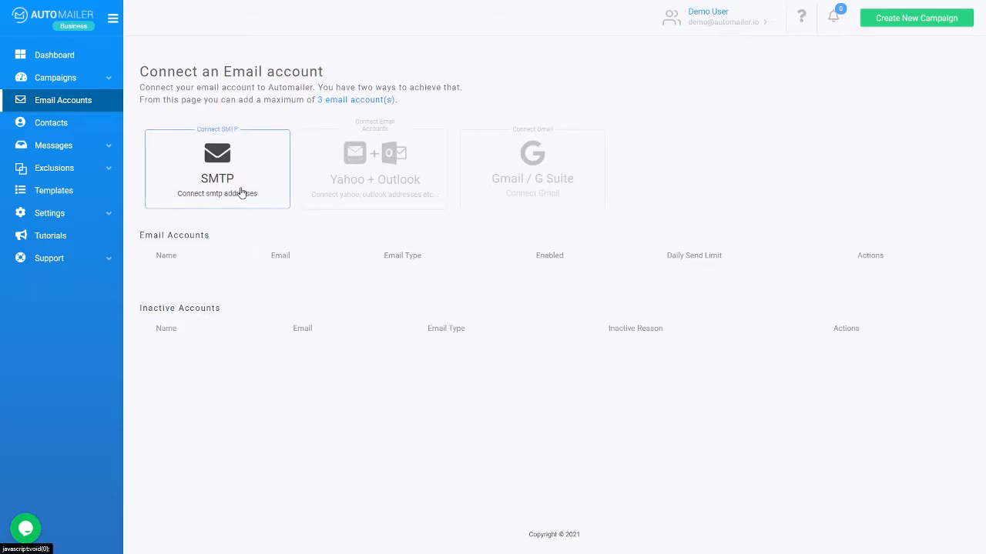
{"action": "left_click", "coordinate": [241, 189]}
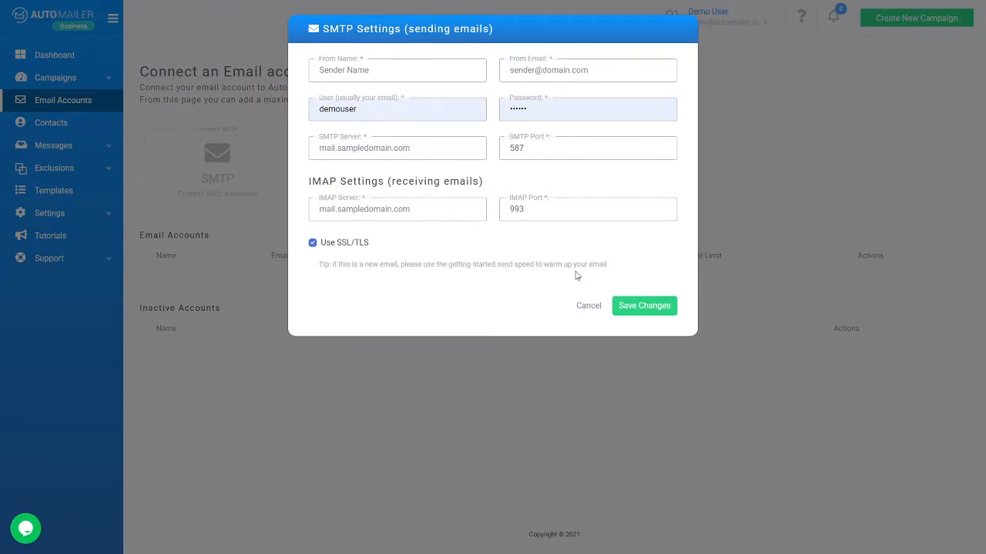
{"action": "left_click", "coordinate": [584, 308]}
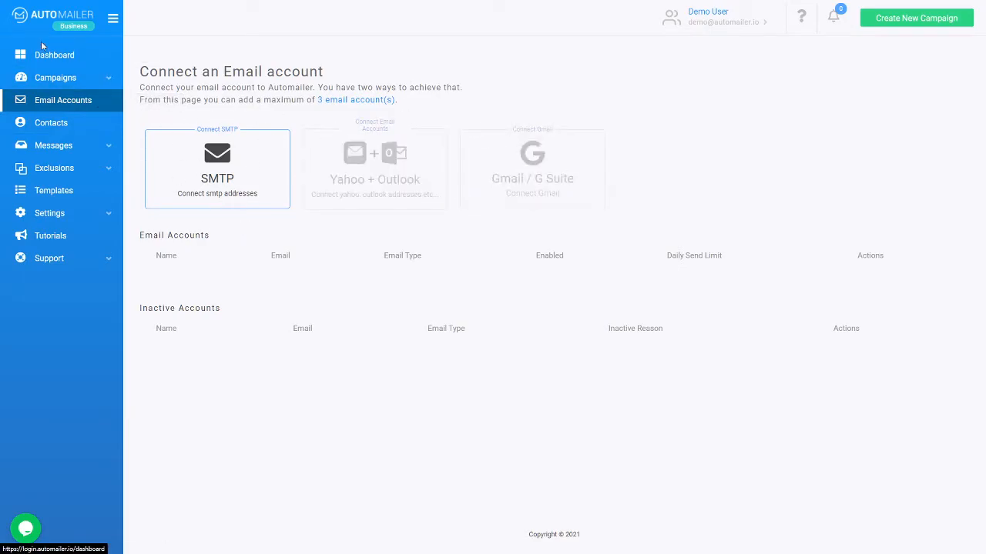
Step: Check the Dashboard sending overview, then view the contact lists Sample List and Sample 2
{"action": "left_click", "coordinate": [57, 67]}
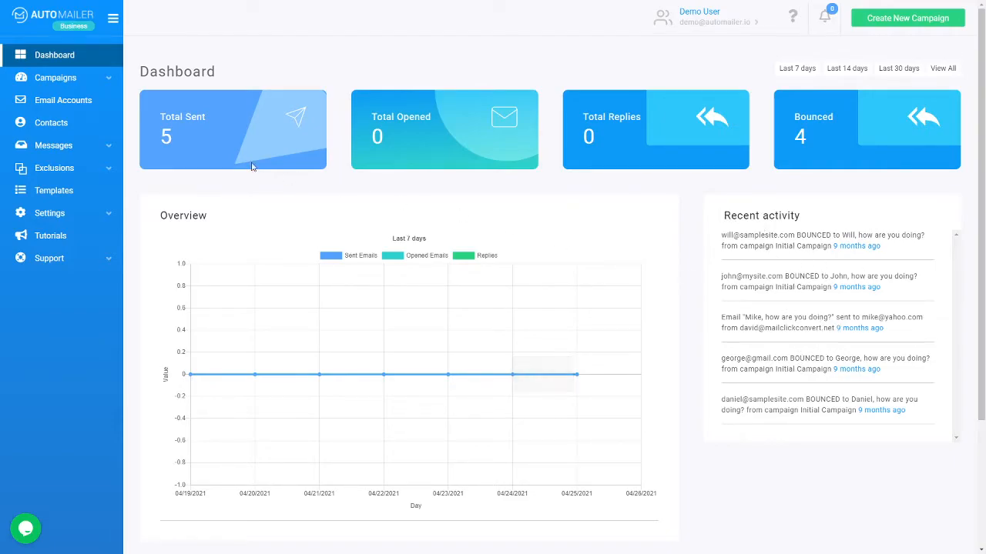
{"action": "left_click", "coordinate": [90, 124]}
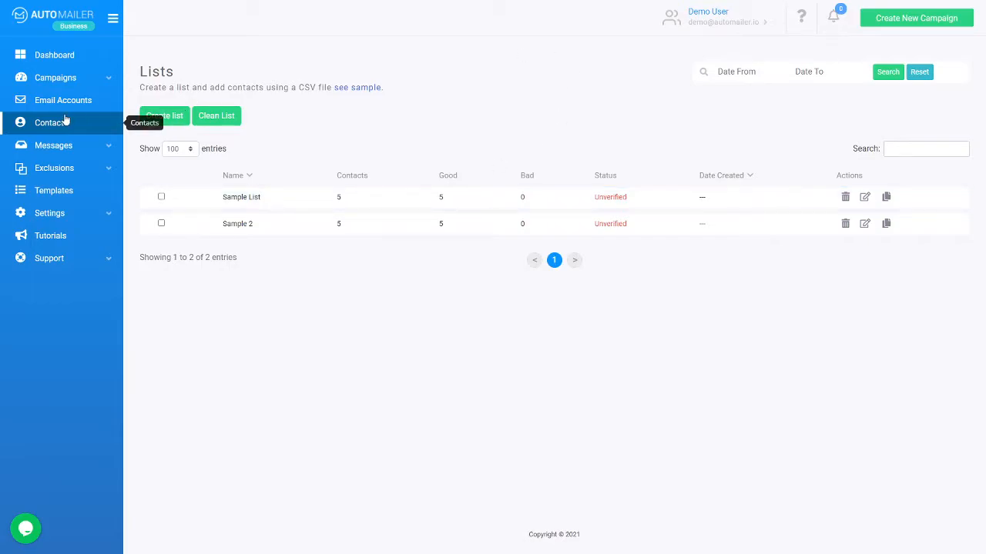
Step: Upload the Demo List (M) spreadsheet as a new contact list named Test list
{"action": "left_click", "coordinate": [163, 120]}
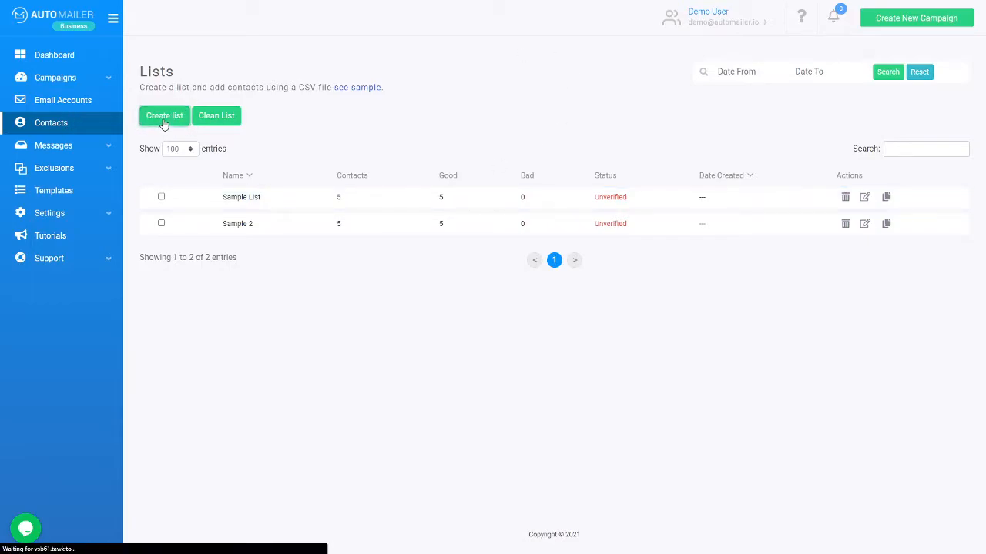
{"action": "left_click", "coordinate": [538, 253]}
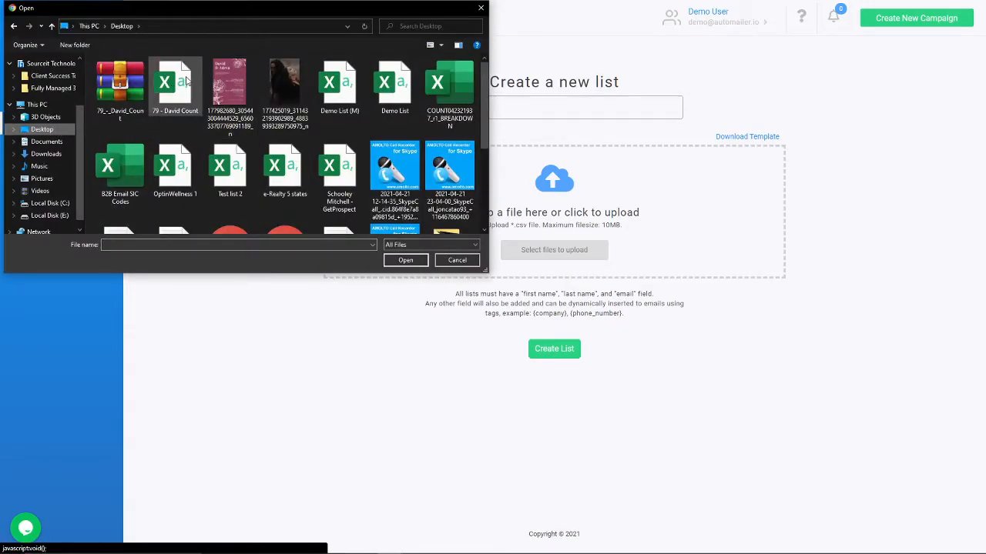
{"action": "double_click", "coordinate": [337, 77]}
{"action": "left_click", "coordinate": [499, 107]}
{"action": "left_click", "coordinate": [496, 131]}
{"action": "left_click", "coordinate": [550, 267]}
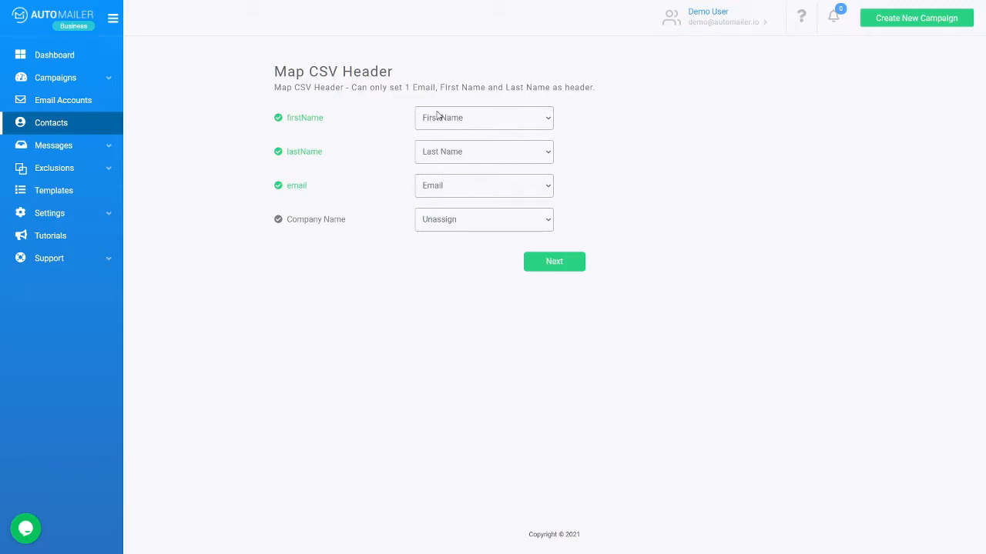
Step: Keep the First Name, Last Name and Email mappings to import Test list's 2 contacts
{"action": "left_click", "coordinate": [572, 263]}
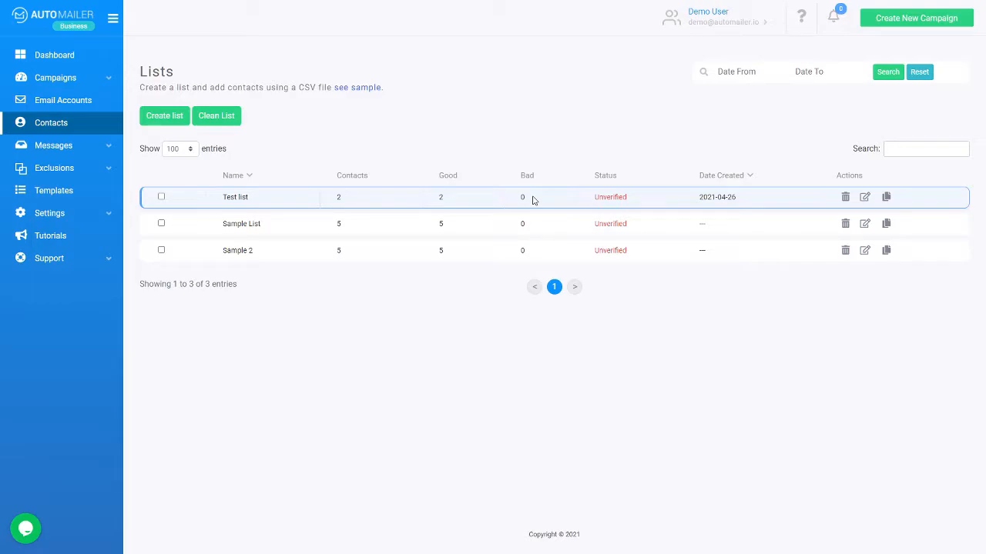
Step: Decline cleaning Test list, then open the Messages Inbox, which has no replies
{"action": "left_click", "coordinate": [161, 197]}
{"action": "left_click", "coordinate": [216, 115]}
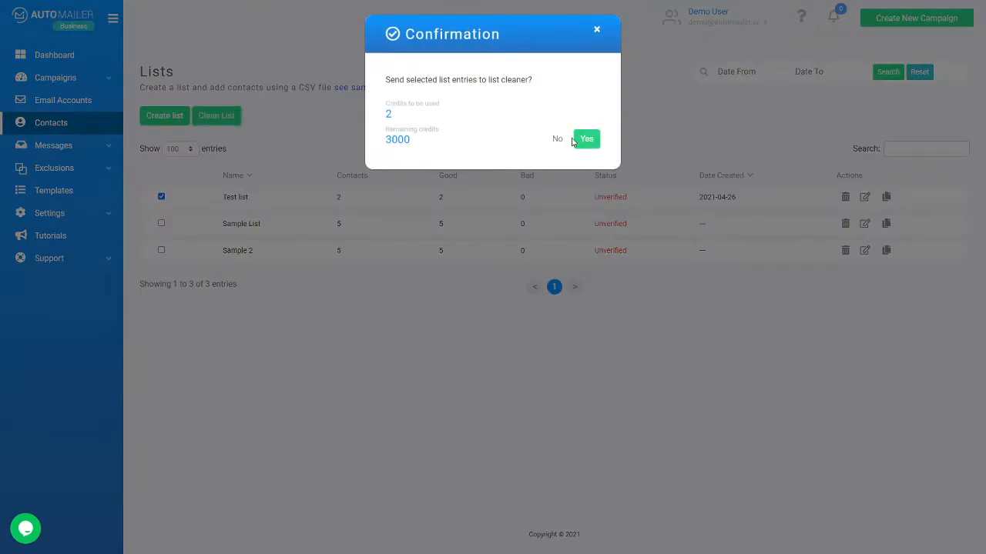
{"action": "left_click", "coordinate": [555, 139]}
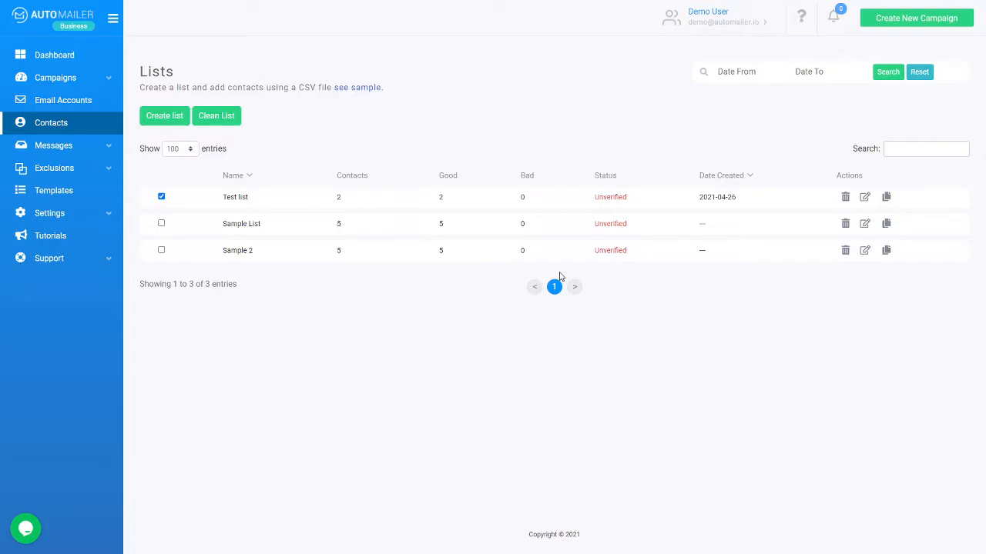
{"action": "left_click", "coordinate": [73, 146]}
{"action": "left_click", "coordinate": [64, 168]}
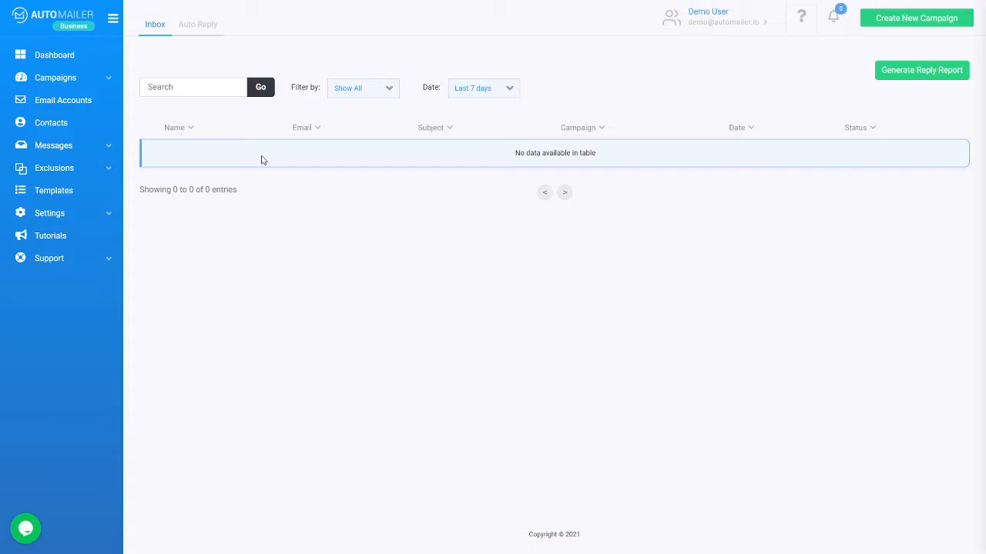
Step: Check Auto Reply messages, return to the empty Messages Inbox, and expand Exclusions
{"action": "left_click", "coordinate": [206, 40]}
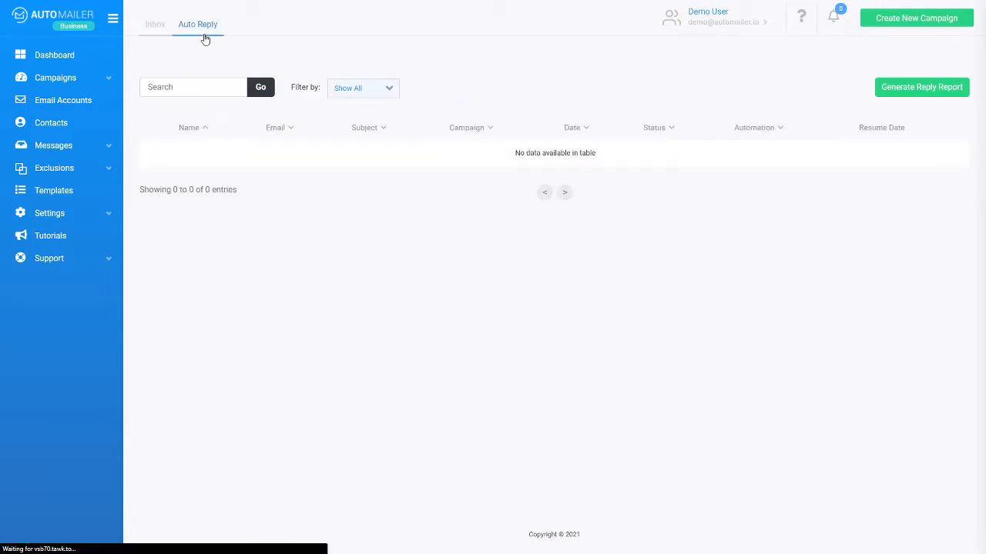
{"action": "left_click", "coordinate": [161, 29]}
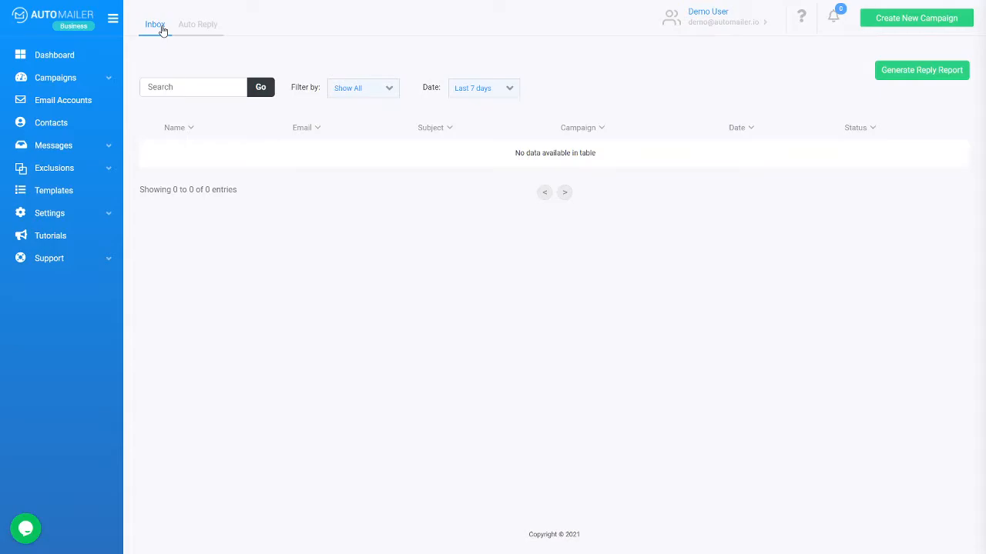
{"action": "left_click", "coordinate": [198, 32]}
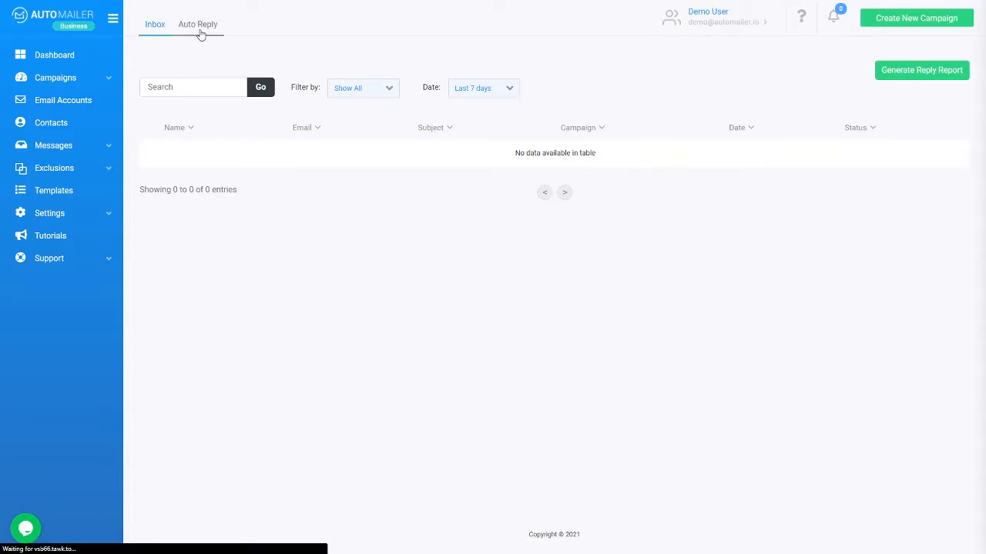
{"action": "left_click", "coordinate": [94, 154]}
{"action": "left_click", "coordinate": [90, 168]}
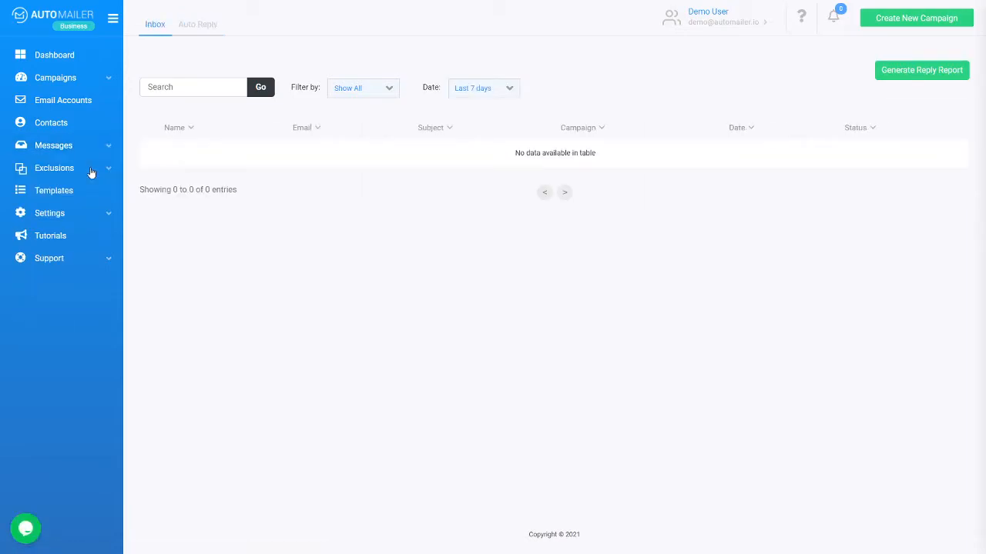
{"action": "left_click", "coordinate": [90, 170]}
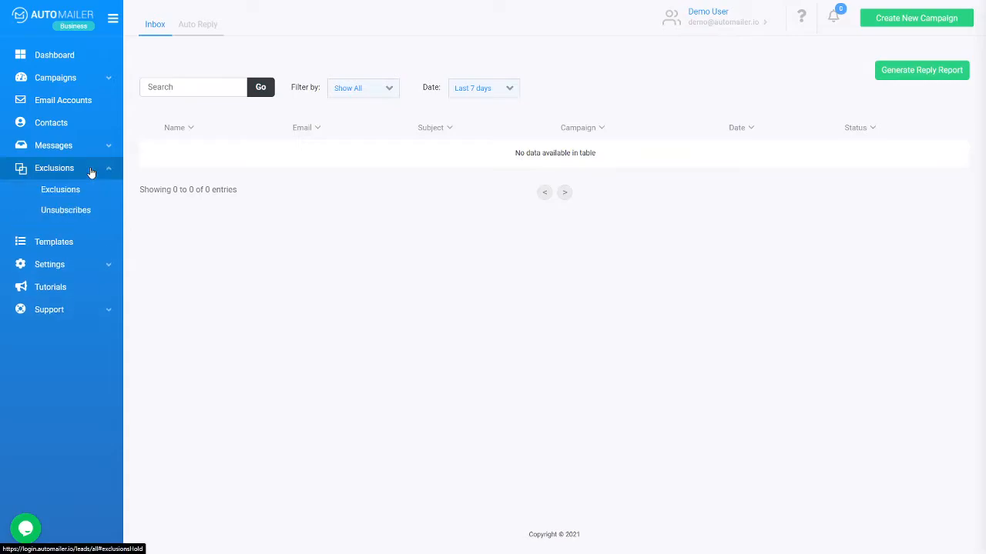
Step: View the empty Unsubscribes list, then the Exclusions page with 0 of 0 entries
{"action": "left_click", "coordinate": [89, 214]}
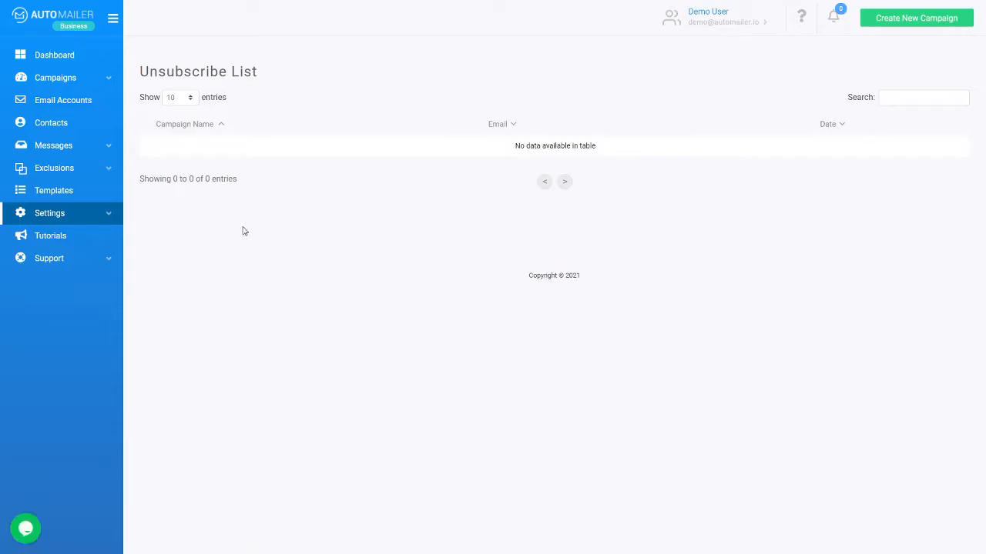
{"action": "left_click", "coordinate": [103, 168]}
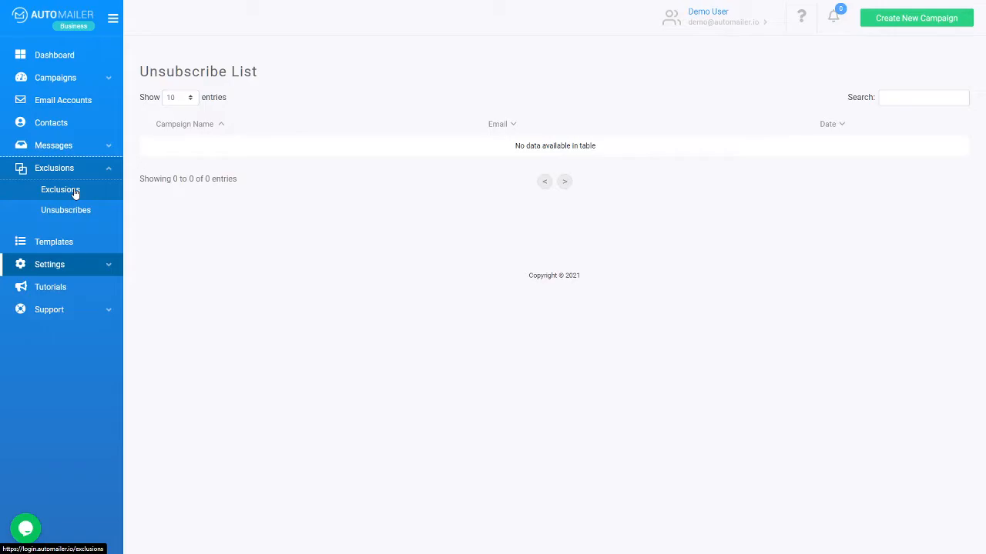
{"action": "left_click", "coordinate": [75, 191]}
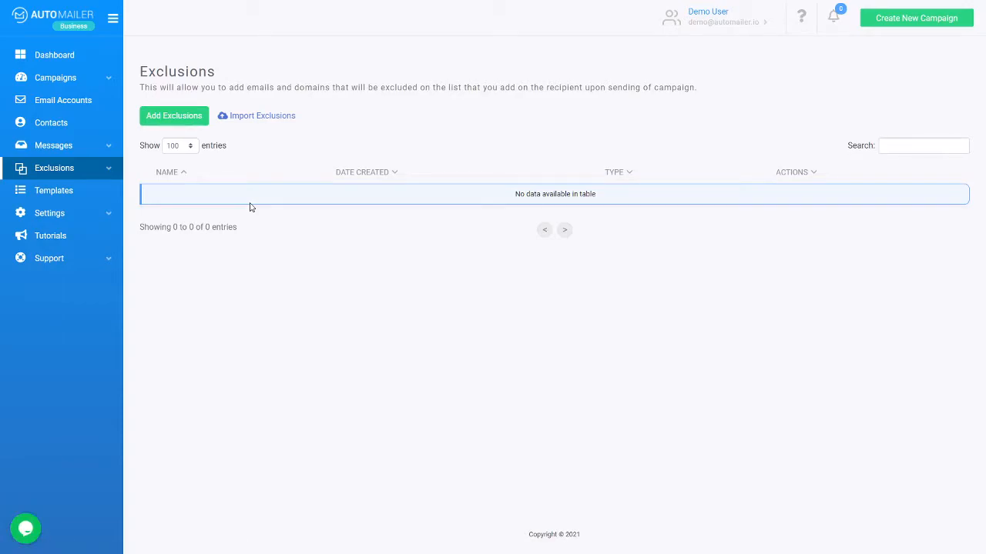
{"action": "left_click", "coordinate": [99, 165]}
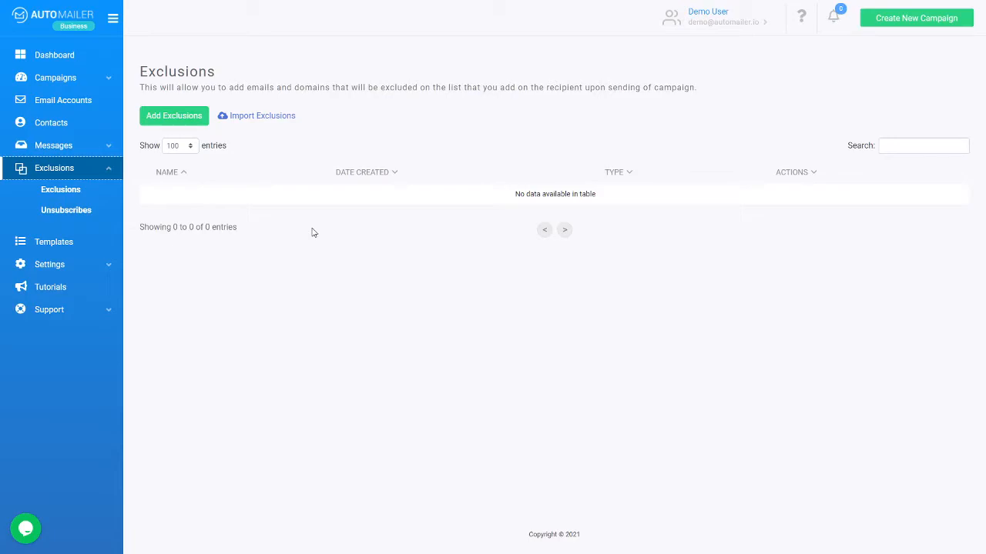
Step: Save a template named Demo Template whose body reads Hello, This is a test, Thank you
{"action": "left_click", "coordinate": [99, 209]}
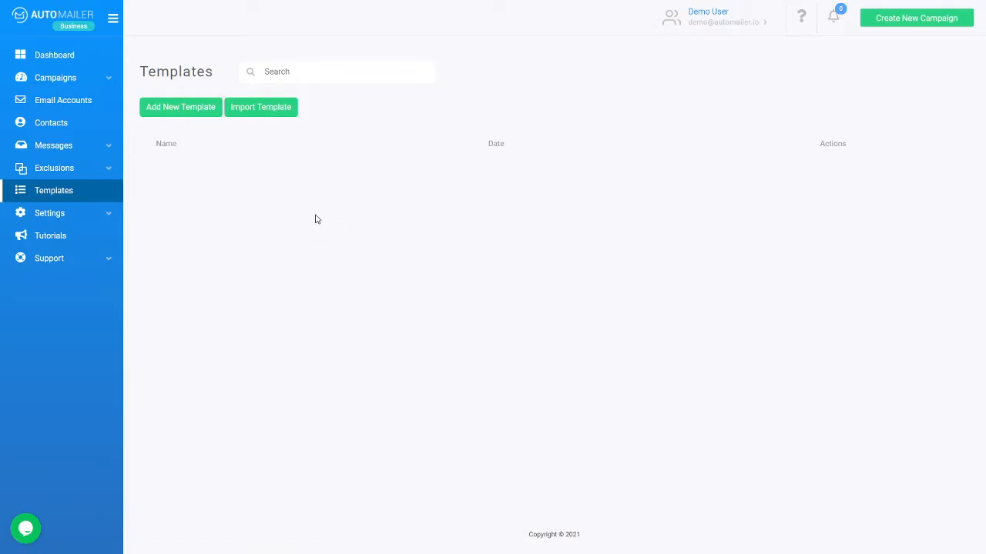
{"action": "left_click", "coordinate": [204, 115]}
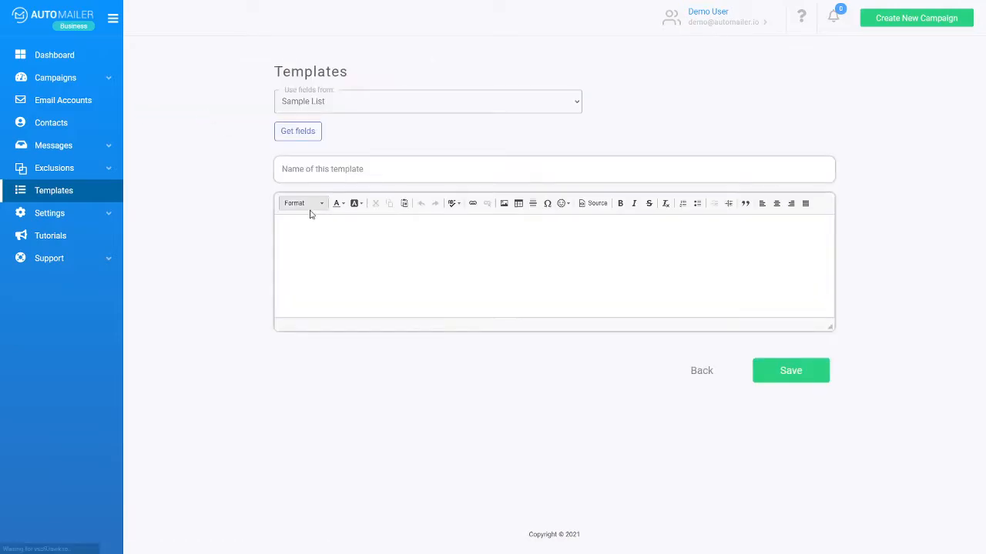
{"action": "left_click", "coordinate": [385, 257]}
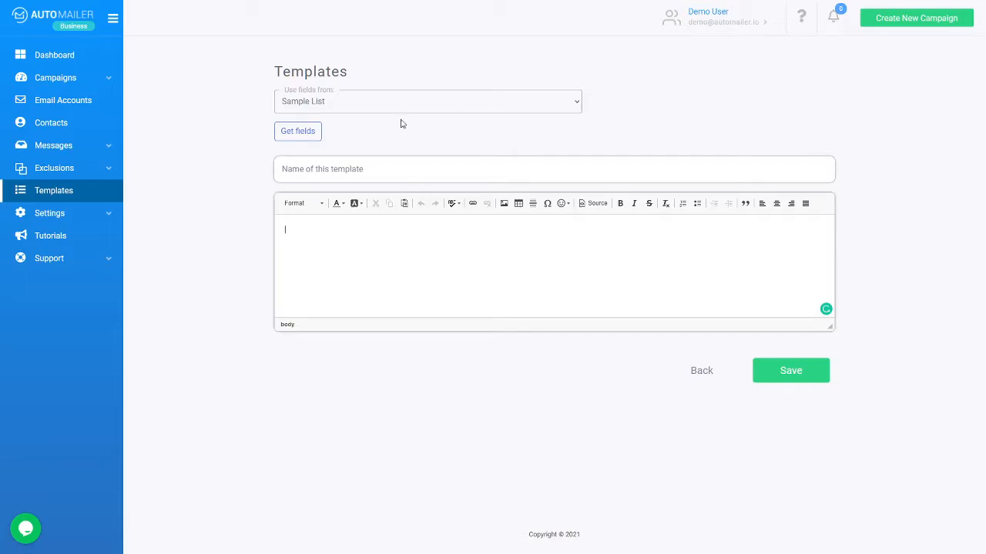
{"action": "left_click", "coordinate": [382, 162]}
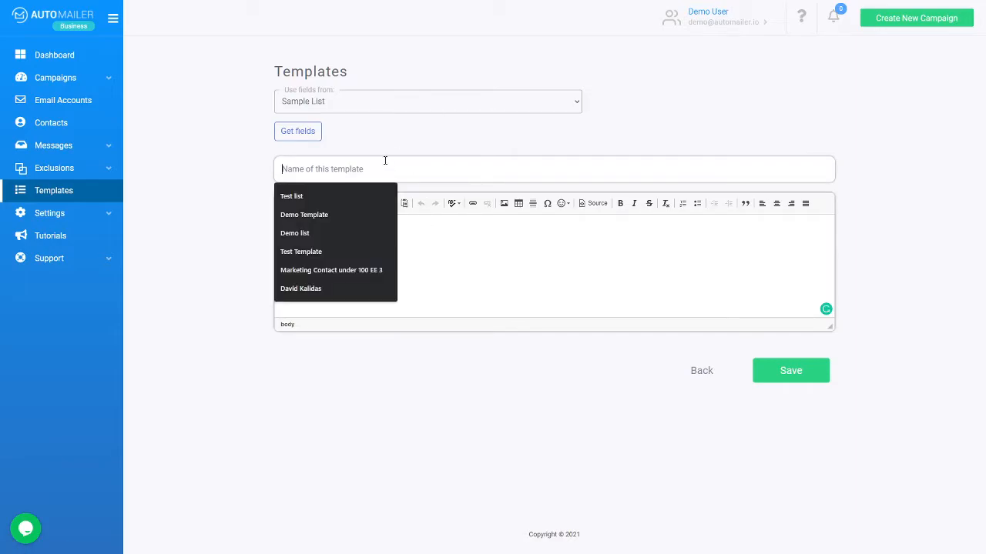
{"action": "left_click", "coordinate": [325, 215]}
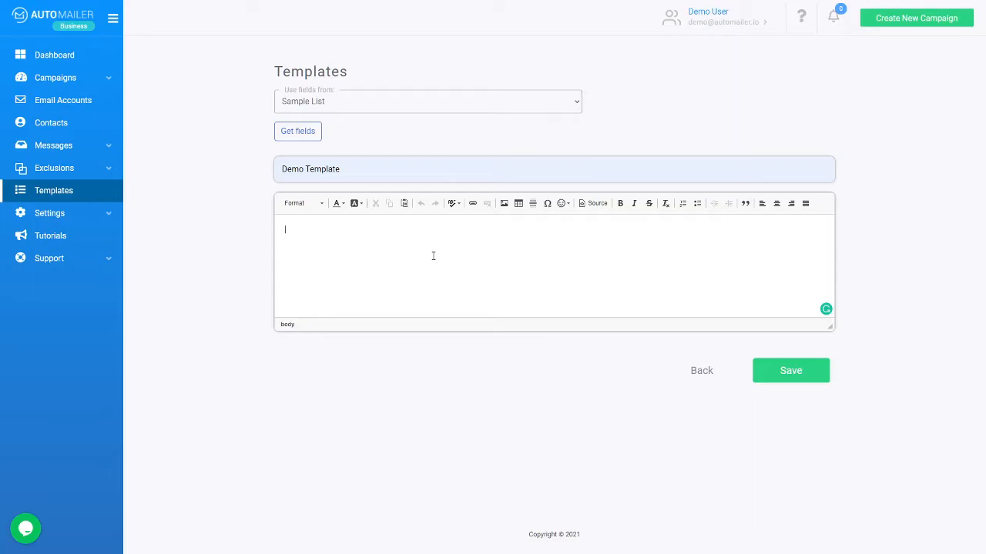
{"action": "type", "text": "H"}
{"action": "type", "text": "hank you."}
{"action": "left_click", "coordinate": [791, 372]}
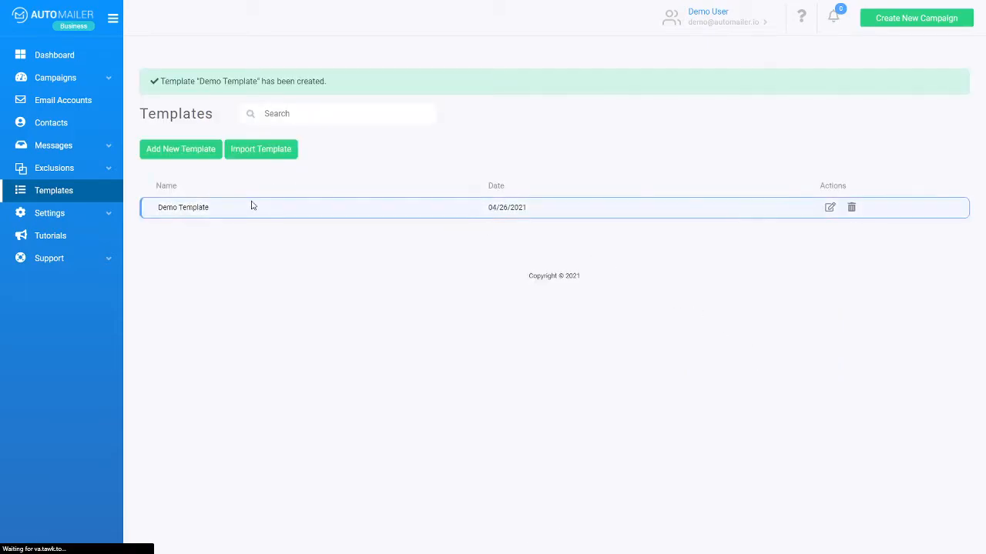
Step: Import Another Template for Webinar.html as a new template named Demo Template 2
{"action": "left_click", "coordinate": [273, 151]}
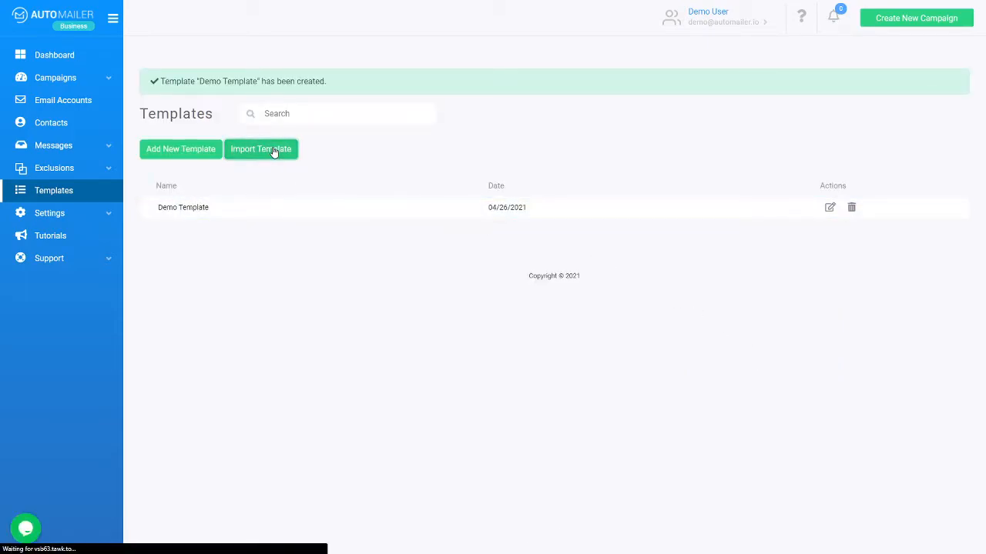
{"action": "left_click", "coordinate": [557, 253]}
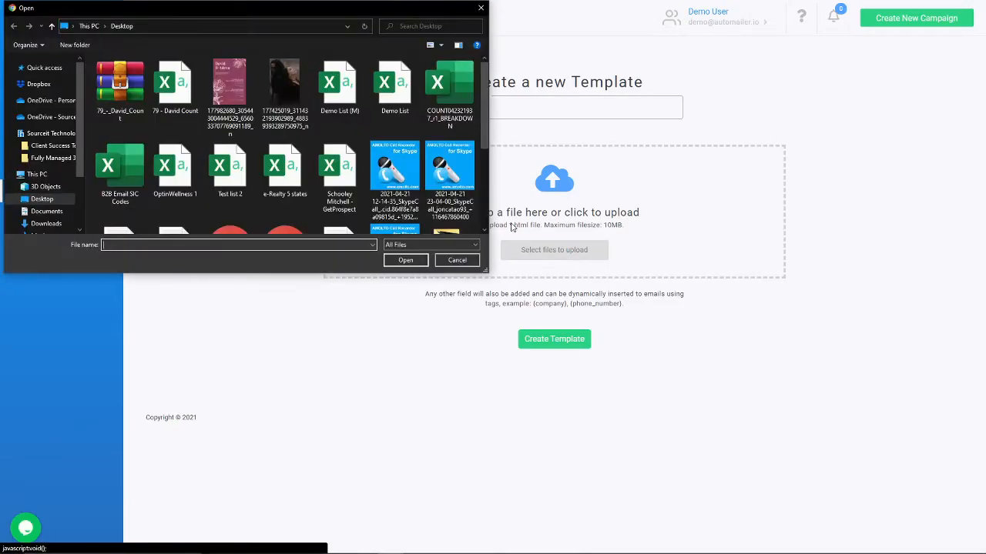
{"action": "scroll", "coordinate": [425, 165], "scroll_direction": "down", "scroll_amount": 2}
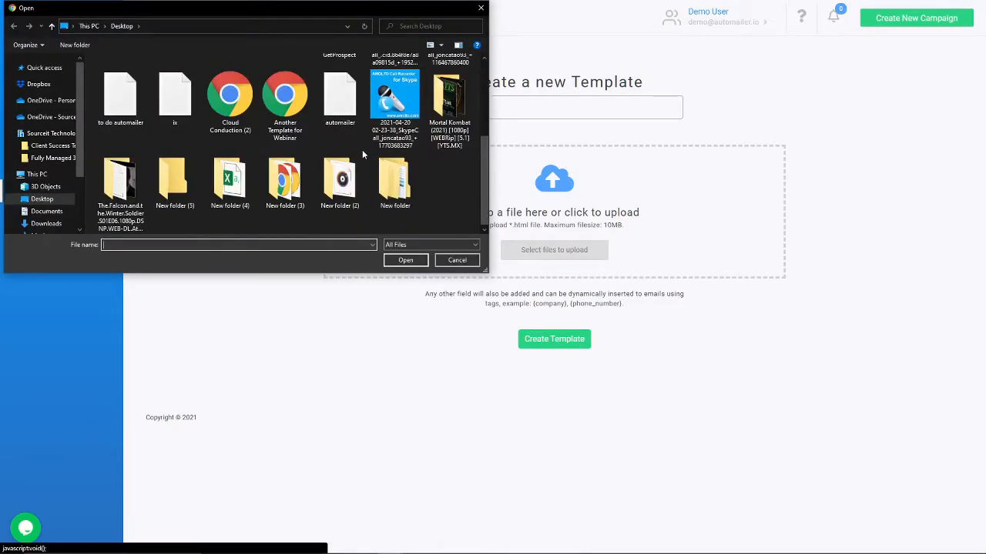
{"action": "double_click", "coordinate": [285, 94]}
{"action": "left_click", "coordinate": [458, 106]}
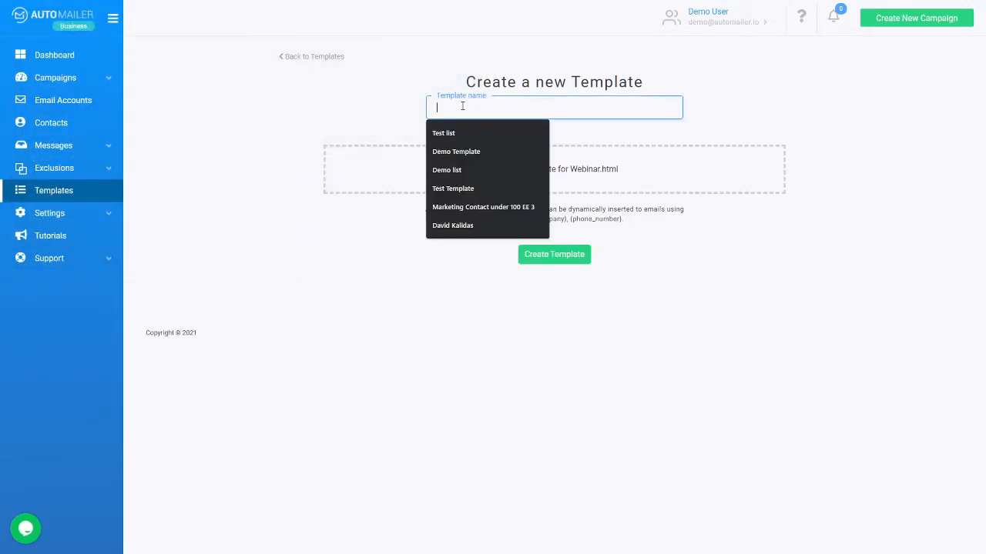
{"action": "left_click", "coordinate": [462, 151]}
{"action": "type", "text": "2"}
{"action": "left_click", "coordinate": [553, 250]}
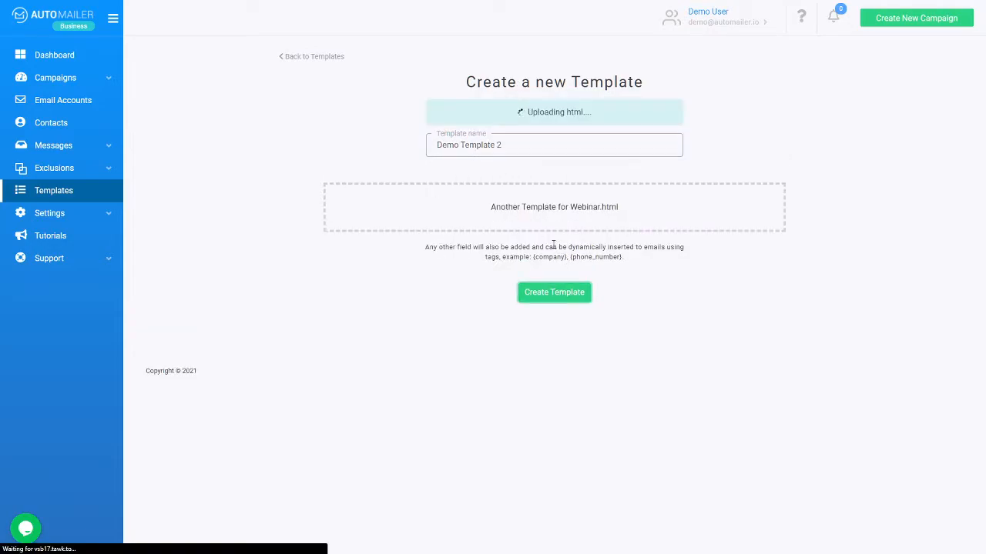
Step: Preview Demo Template 2, then return to the templates list
{"action": "left_click", "coordinate": [281, 235]}
{"action": "scroll", "coordinate": [616, 266], "scroll_direction": "down", "scroll_amount": 3}
{"action": "scroll", "coordinate": [585, 275], "scroll_direction": "up", "scroll_amount": 3}
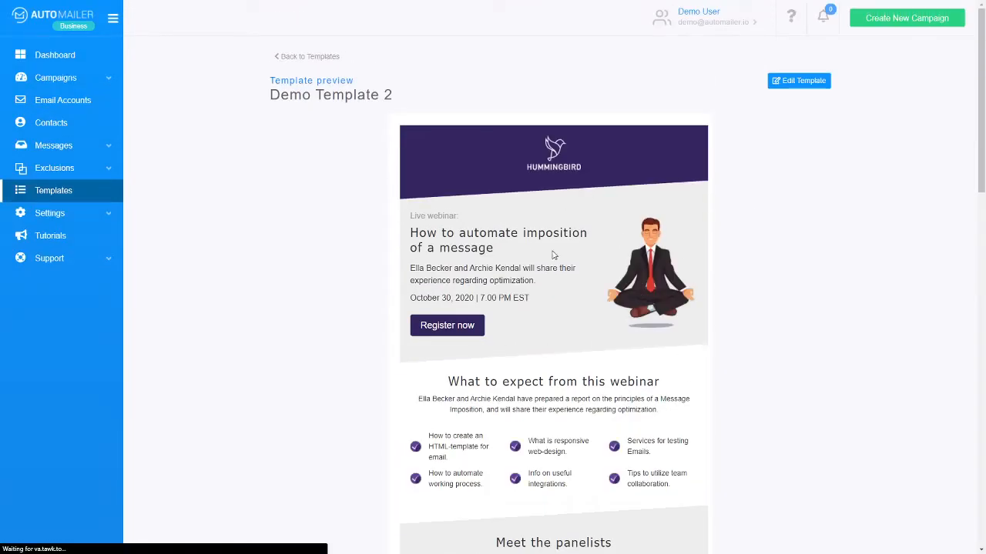
{"action": "left_click", "coordinate": [283, 56]}
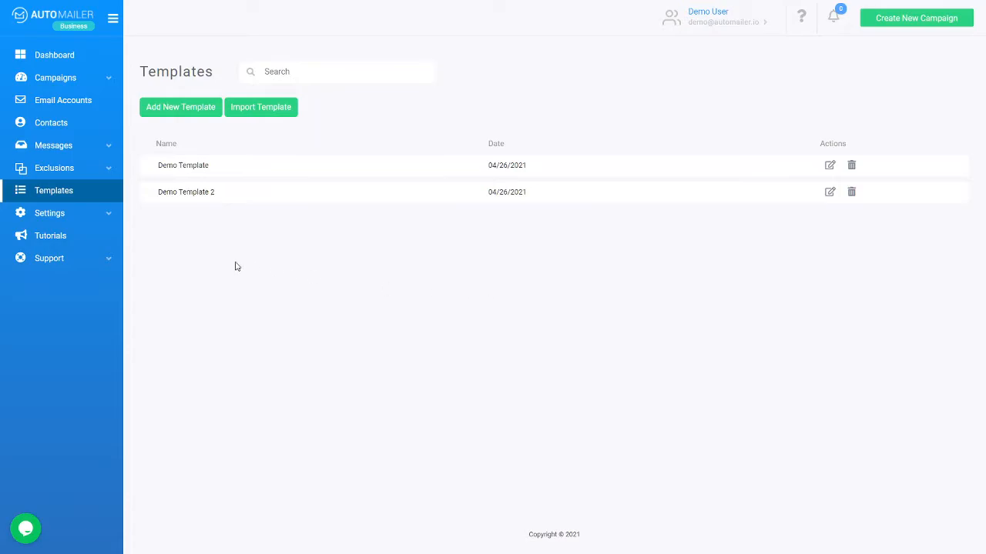
Step: Browse the Sending Speed and User Settings pages, then open Report Generation
{"action": "left_click", "coordinate": [106, 219]}
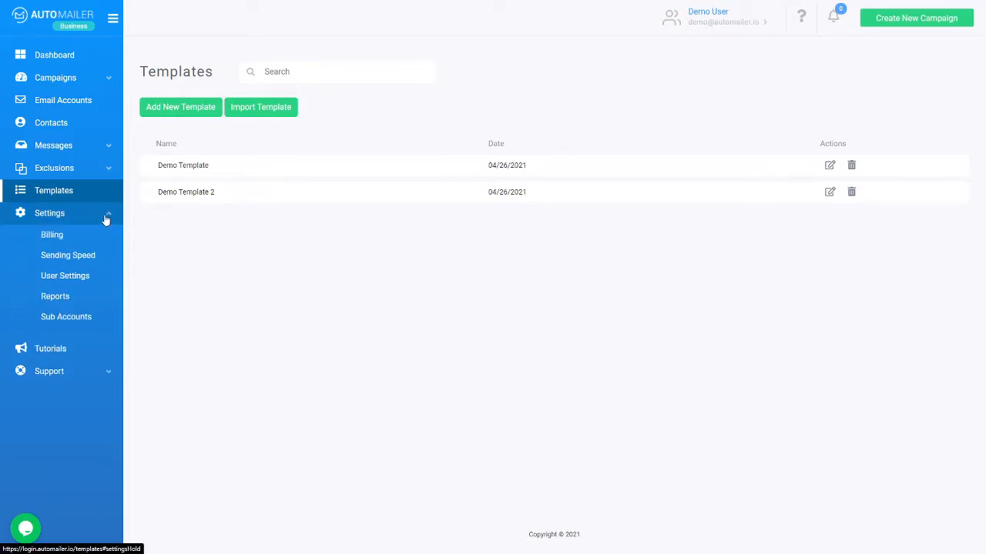
{"action": "left_click", "coordinate": [88, 256]}
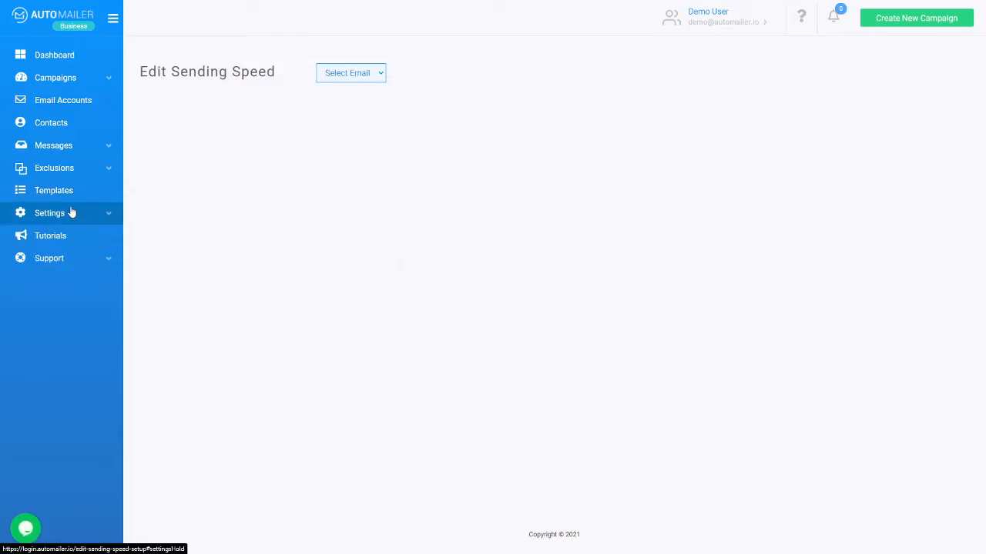
{"action": "left_click", "coordinate": [93, 276]}
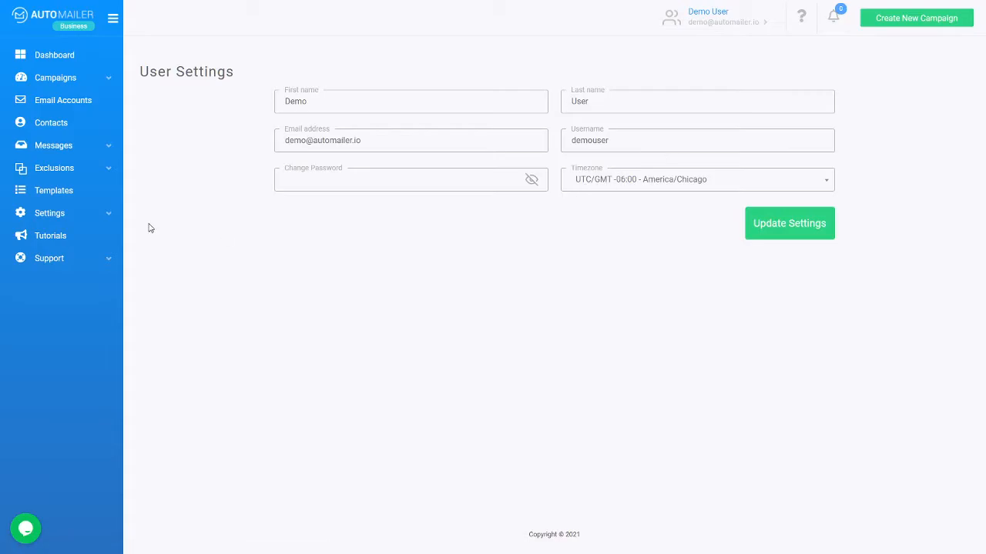
{"action": "left_click", "coordinate": [74, 222]}
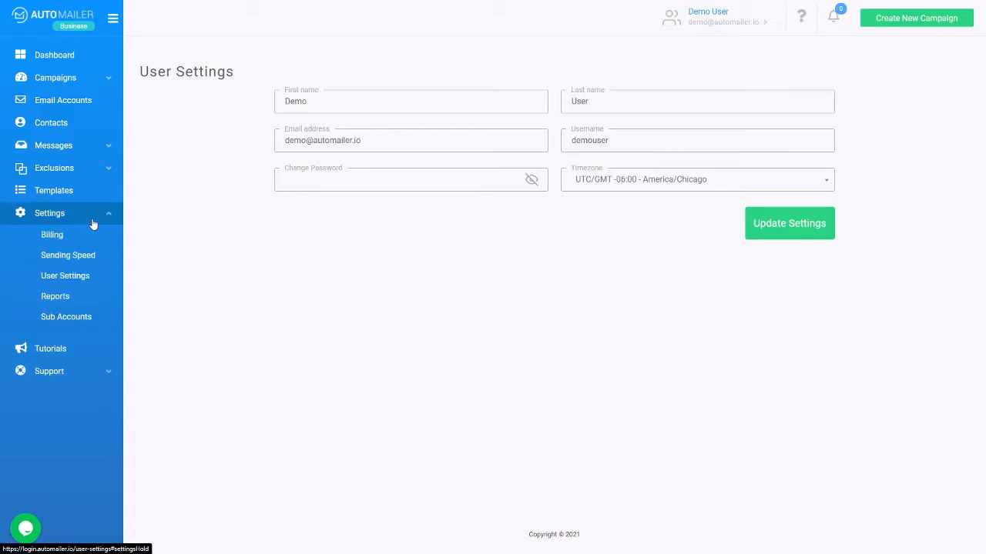
{"action": "left_click", "coordinate": [56, 297]}
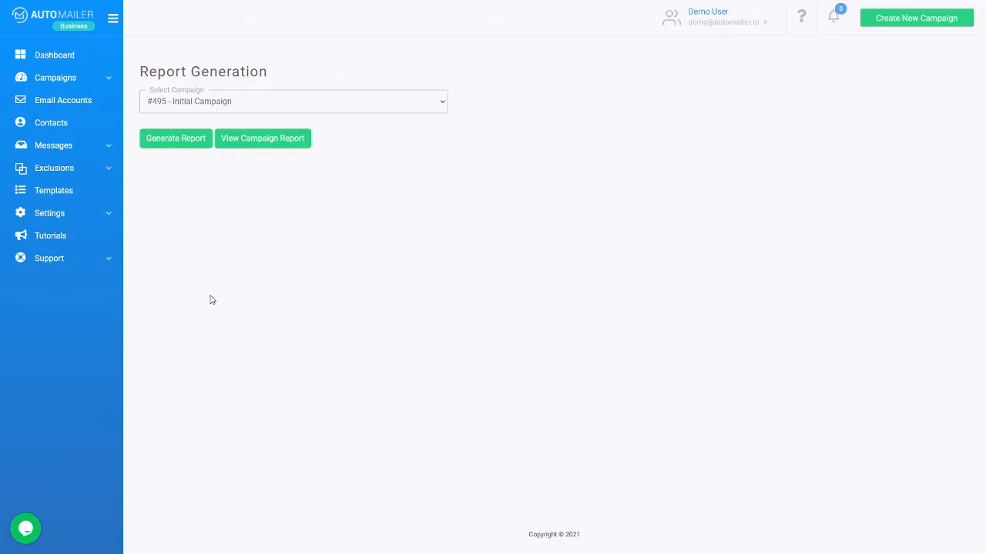
Step: Generate the report for '#494 - Initial Campaign', saving campaign-494.xlsx, then dismiss the download bar
{"action": "left_click", "coordinate": [224, 104]}
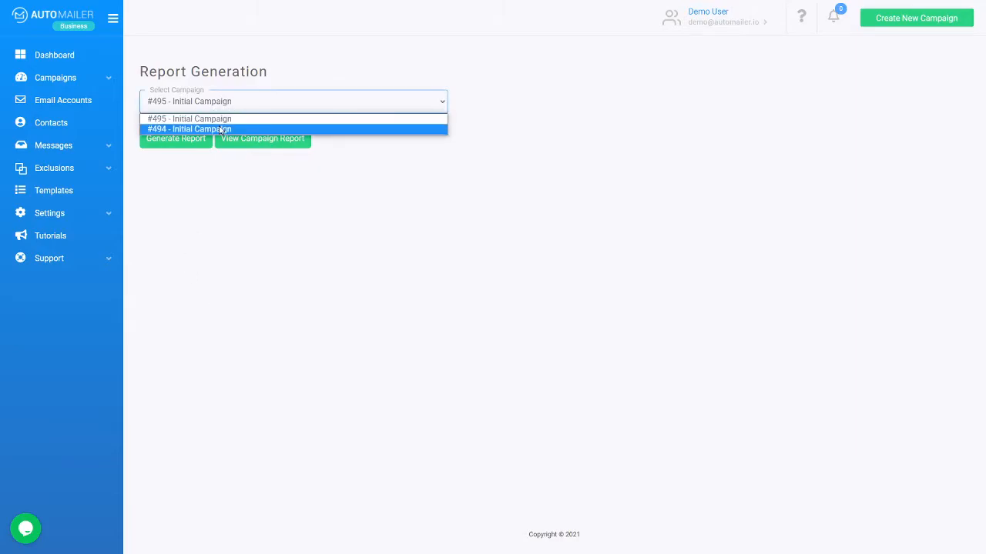
{"action": "left_click", "coordinate": [221, 129]}
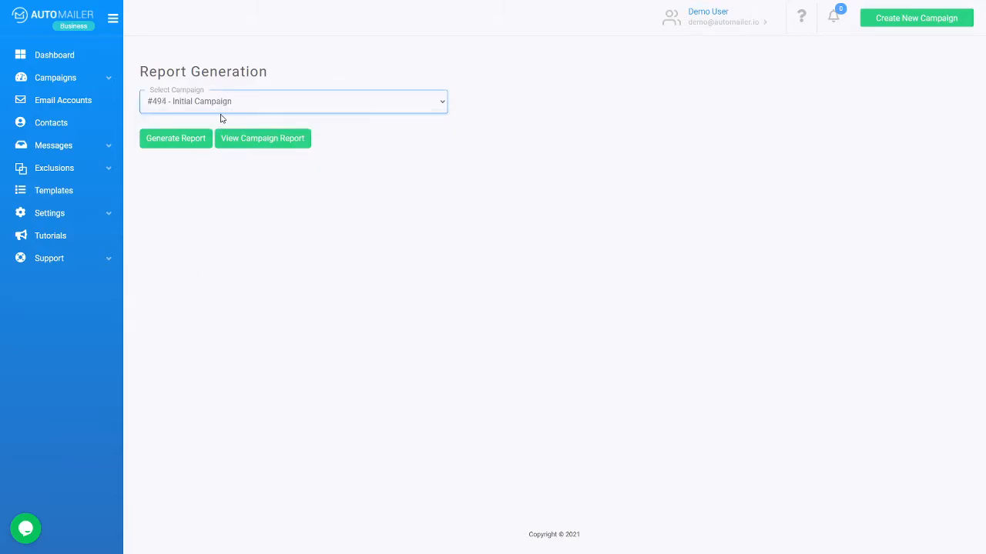
{"action": "left_click", "coordinate": [195, 142]}
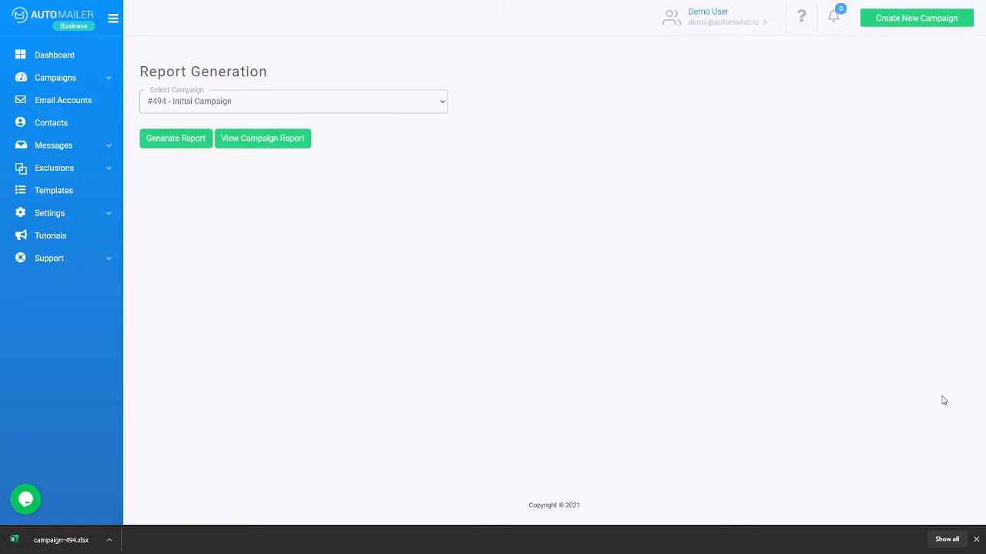
{"action": "left_click", "coordinate": [976, 539]}
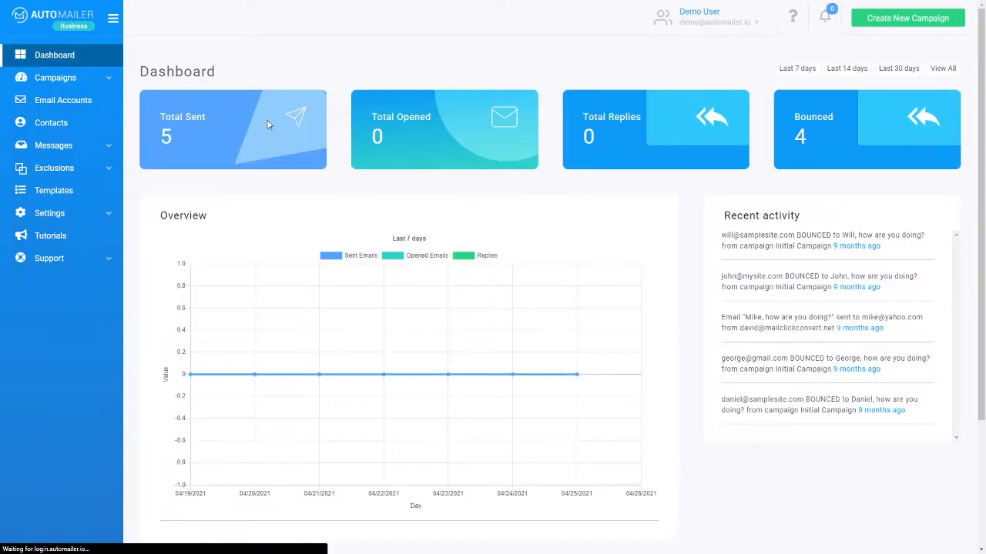
Step: View the Campaigns table, then go to Settings > Sub Accounts
{"action": "left_click", "coordinate": [60, 78]}
{"action": "left_click", "coordinate": [69, 99]}
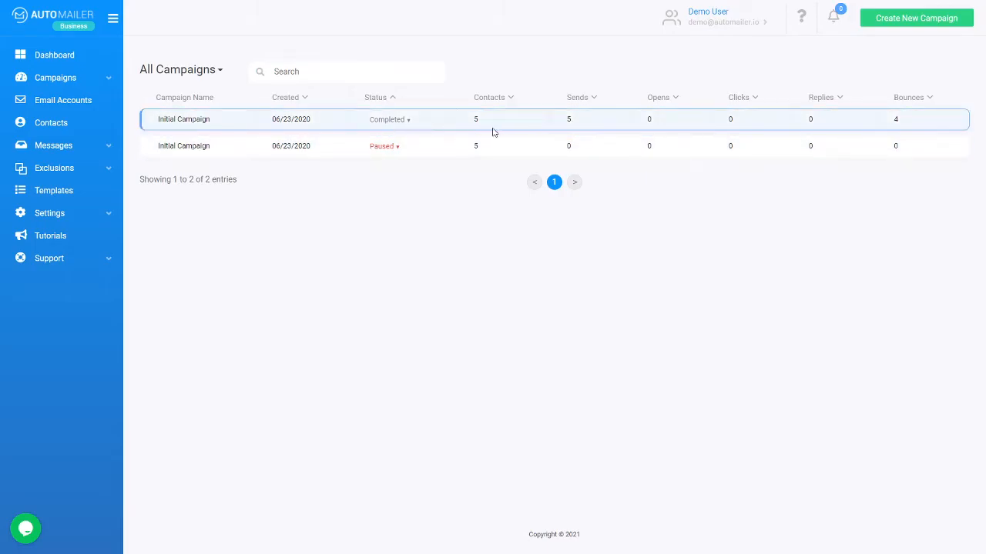
{"action": "left_click", "coordinate": [87, 214]}
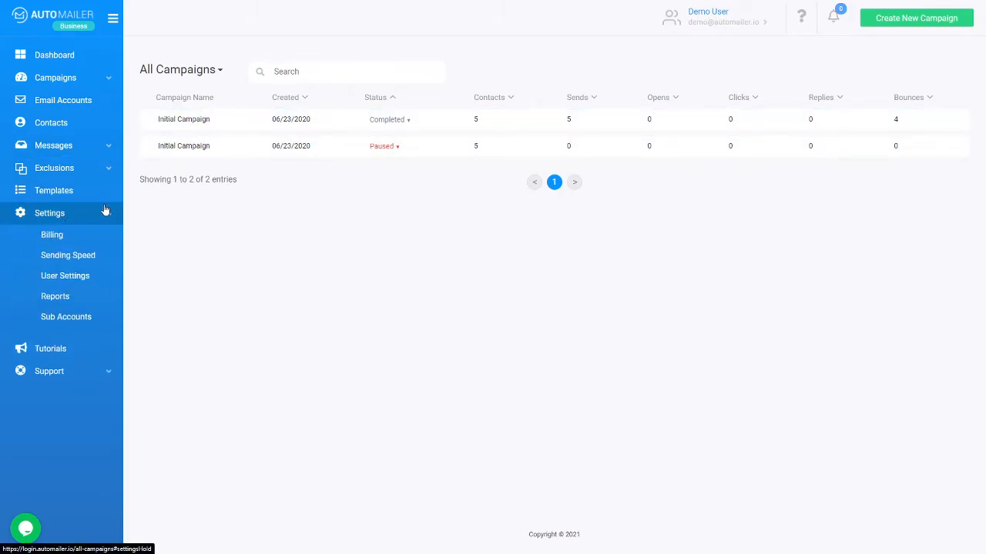
{"action": "left_click", "coordinate": [90, 322]}
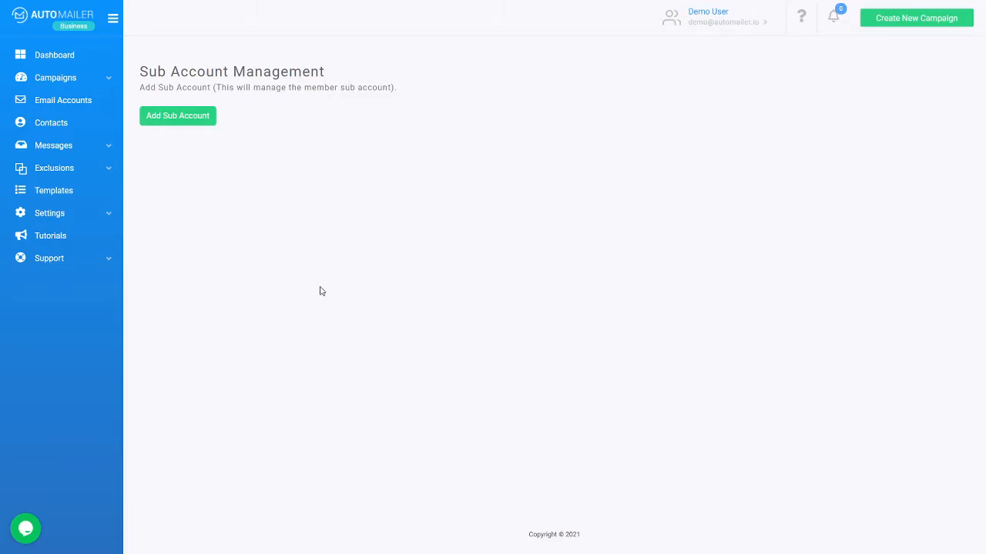
Step: Start a new sub account and enter the person's first and last name
{"action": "left_click", "coordinate": [186, 117]}
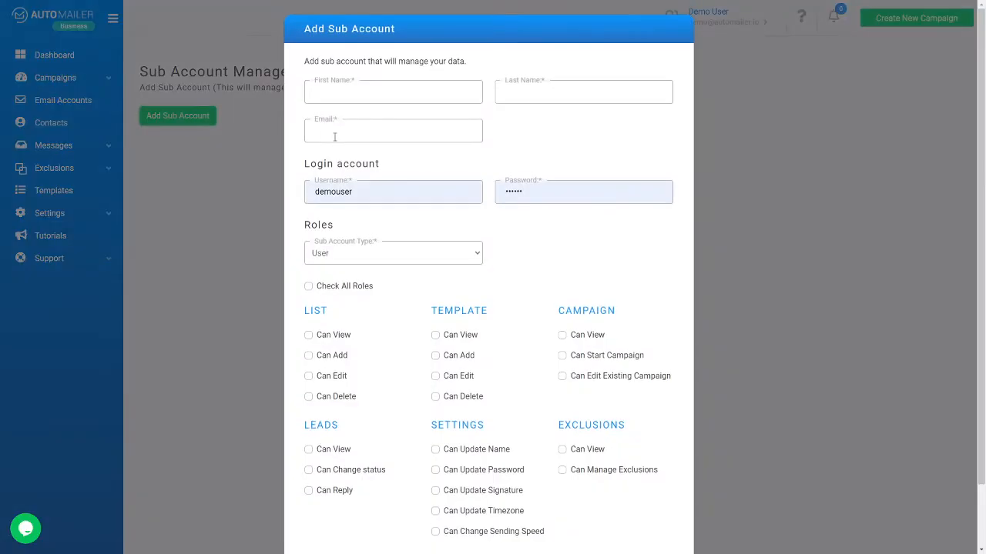
{"action": "left_click", "coordinate": [381, 80]}
{"action": "left_click", "coordinate": [567, 136]}
{"action": "left_click", "coordinate": [455, 92]}
{"action": "left_click", "coordinate": [564, 99]}
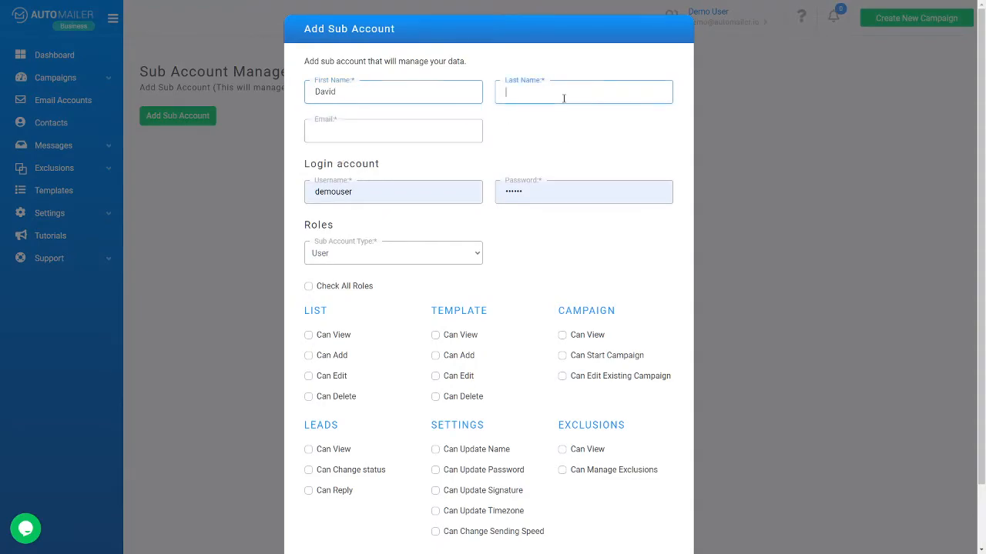
Step: Fill in the sub account's e-mail address, login username and password
{"action": "key", "text": "Tab"}
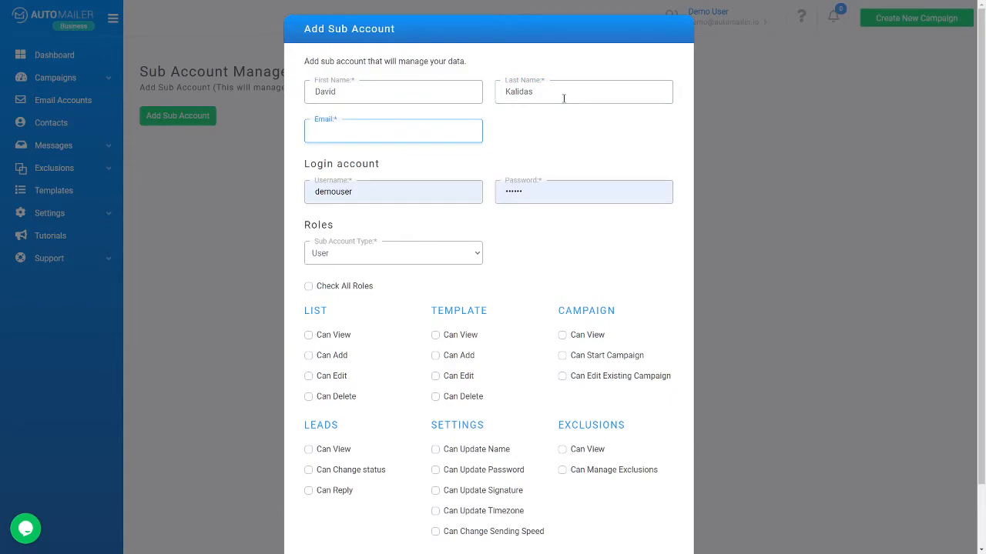
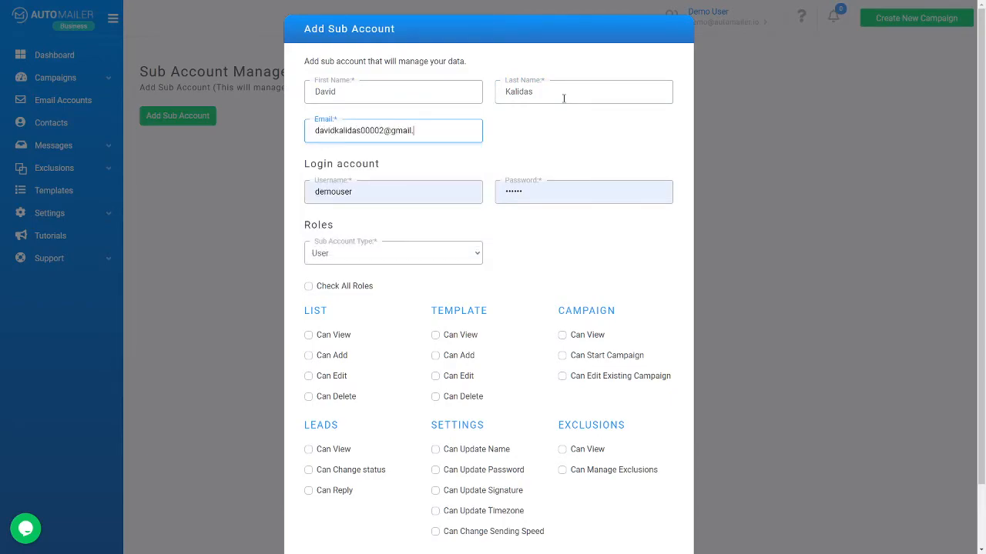
{"action": "key", "text": "Tab"}
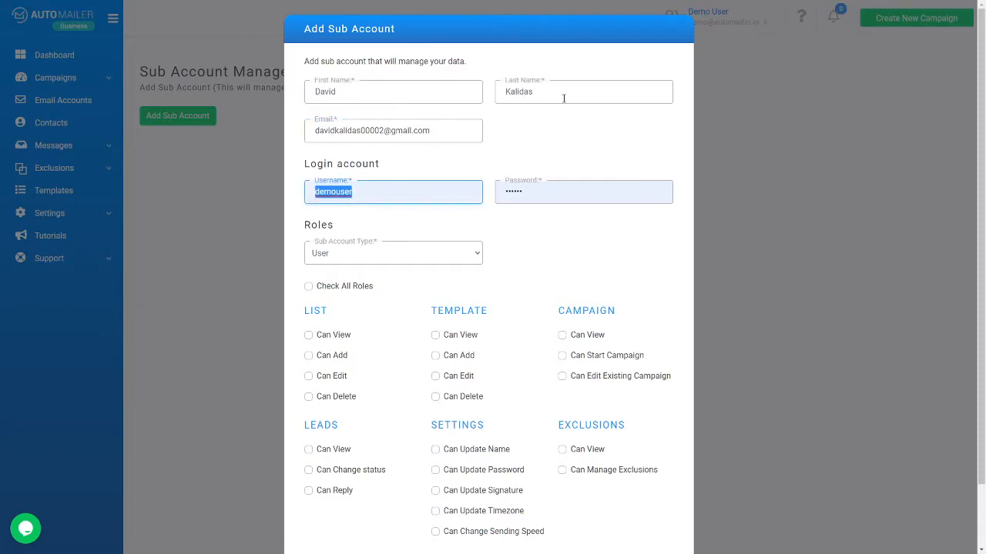
{"action": "type", "text": "David"}
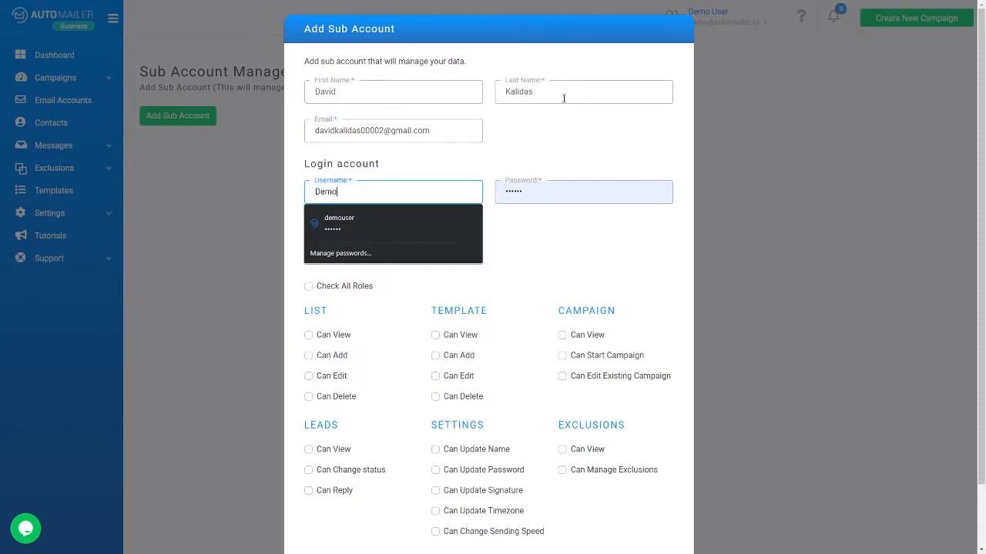
{"action": "key", "text": "BackSpace"}
{"action": "key", "text": "BackSpace"}
{"action": "key", "text": "BackSpace"}
{"action": "key", "text": "BackSpace"}
{"action": "type", "text": "avidDe"}
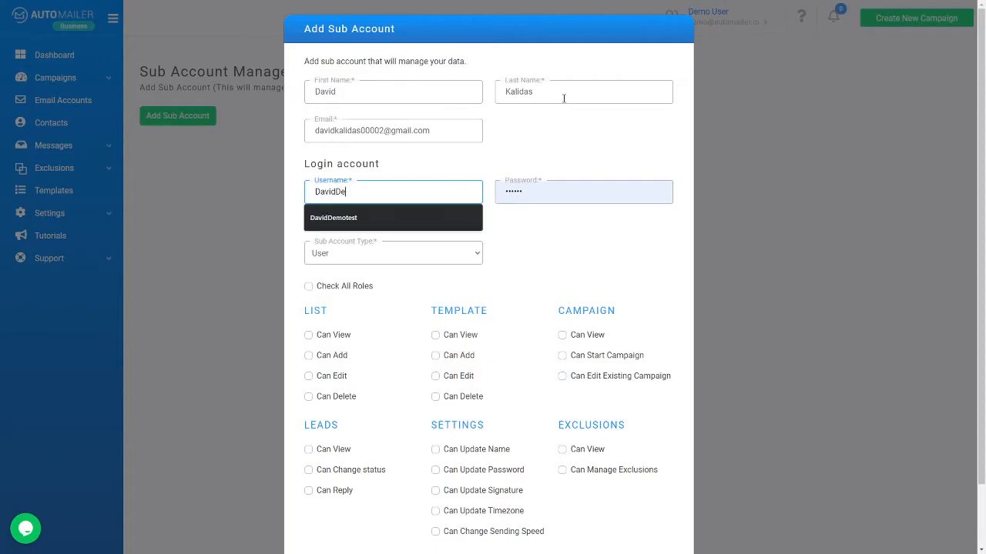
{"action": "type", "text": "motester02"}
{"action": "key", "text": "Tab"}
{"action": "type", "text": "••"}
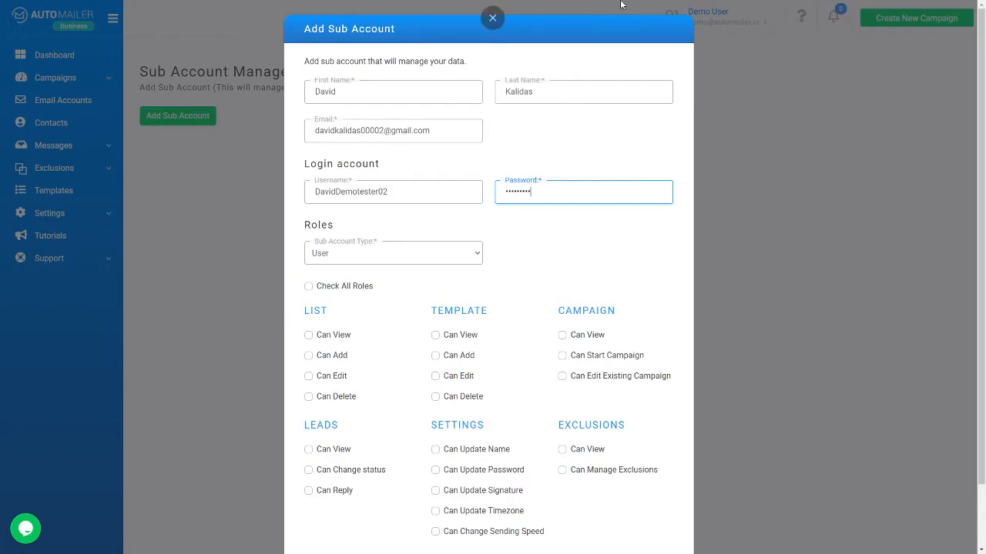
Step: Keep the Sub Account Type as User and grant every role with Check All Roles
{"action": "left_click", "coordinate": [414, 246]}
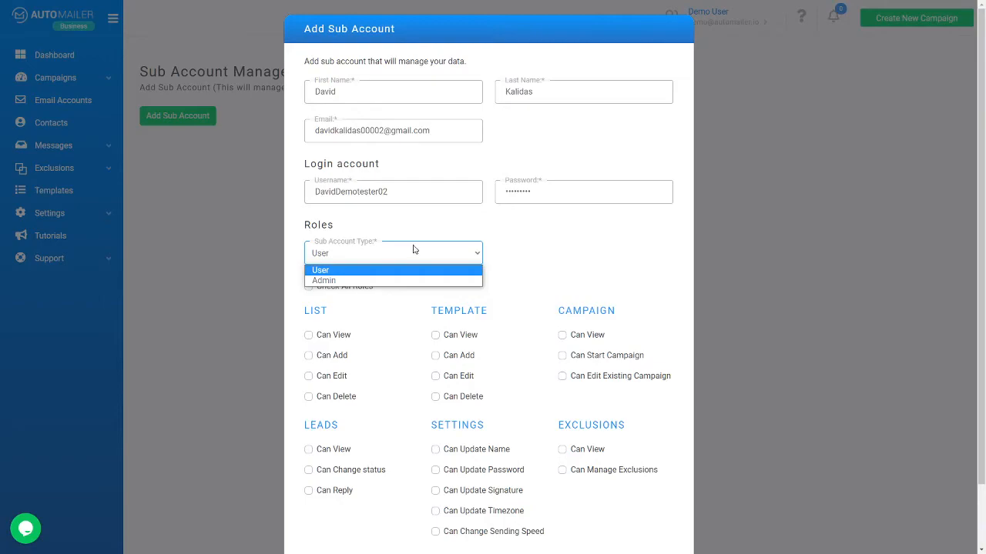
{"action": "left_click", "coordinate": [413, 247]}
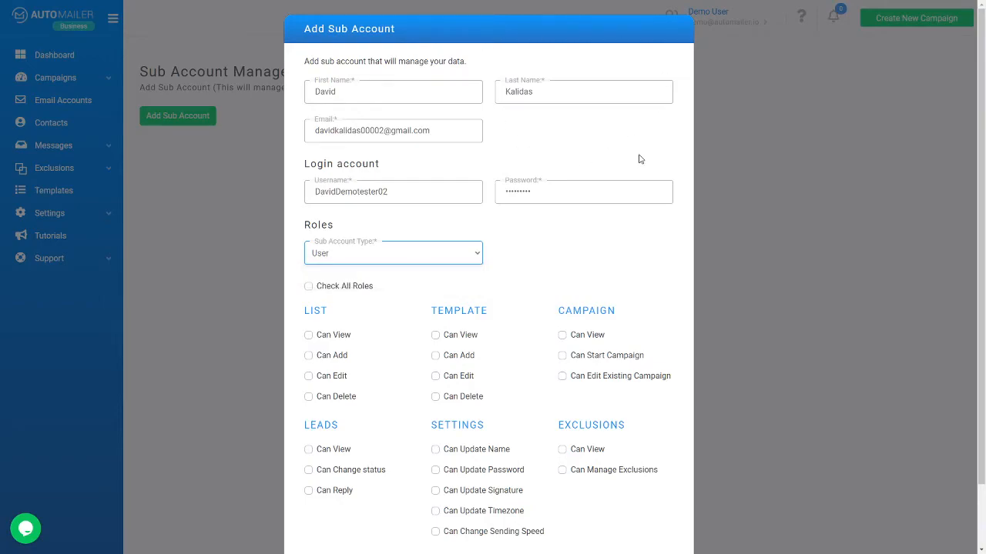
{"action": "left_click", "coordinate": [383, 260]}
{"action": "left_click", "coordinate": [342, 269]}
{"action": "scroll", "coordinate": [539, 294], "scroll_direction": "down", "scroll_amount": 1}
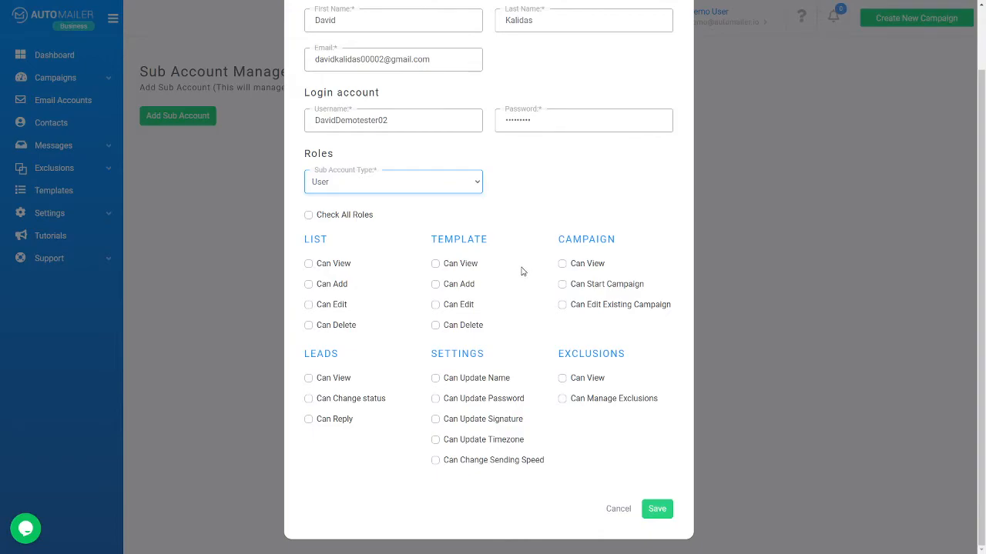
{"action": "left_click", "coordinate": [337, 215]}
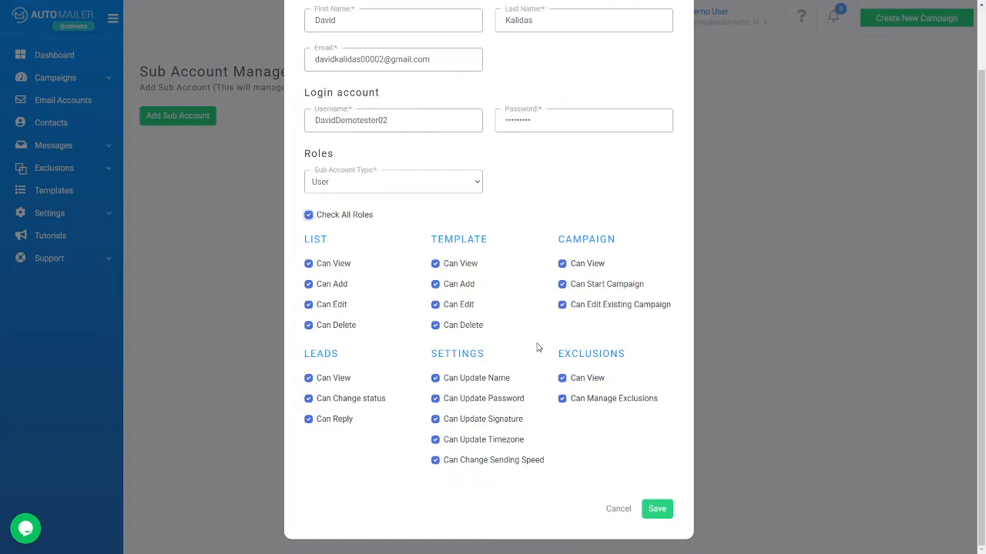
{"action": "left_click", "coordinate": [563, 265]}
{"action": "left_click", "coordinate": [562, 265]}
Step: Save the sub account, decline Chrome's password prompt, check its row actions, and go to Tutorials
{"action": "left_click", "coordinate": [660, 510]}
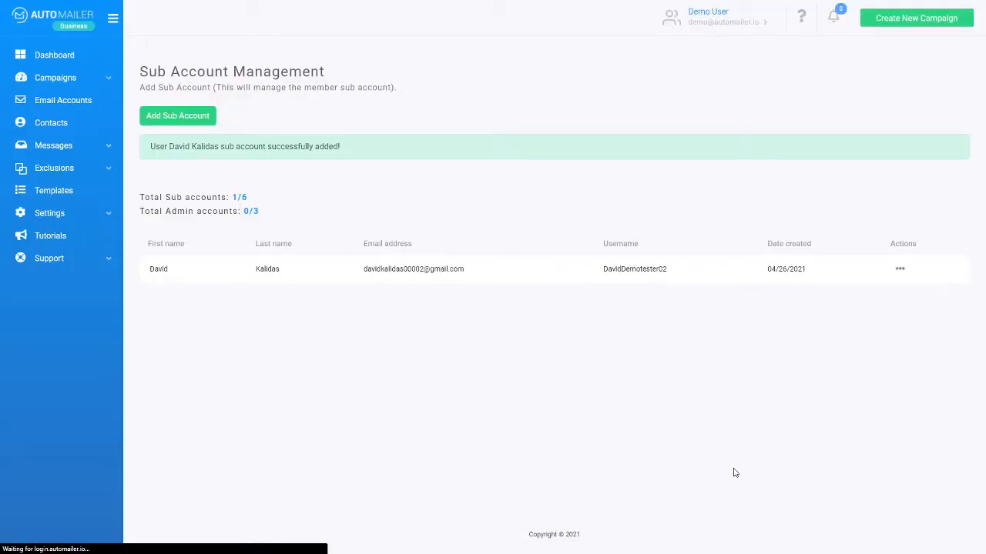
{"action": "left_click", "coordinate": [888, 177]}
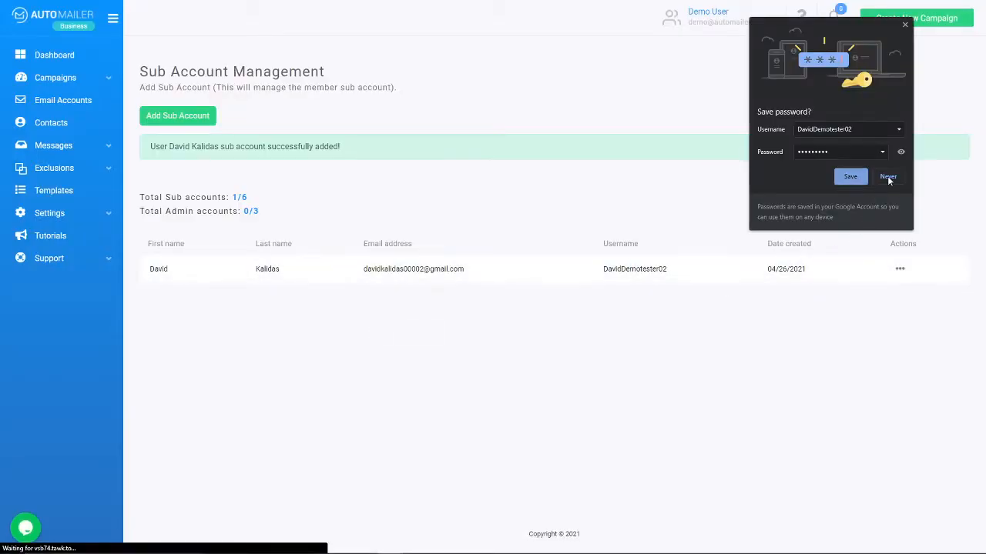
{"action": "left_click", "coordinate": [900, 271]}
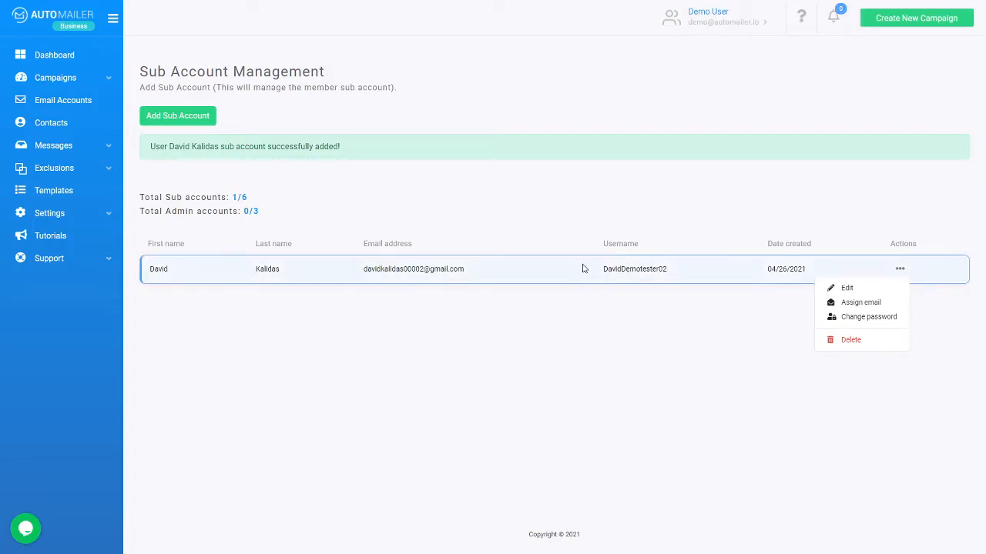
{"action": "left_click", "coordinate": [640, 339]}
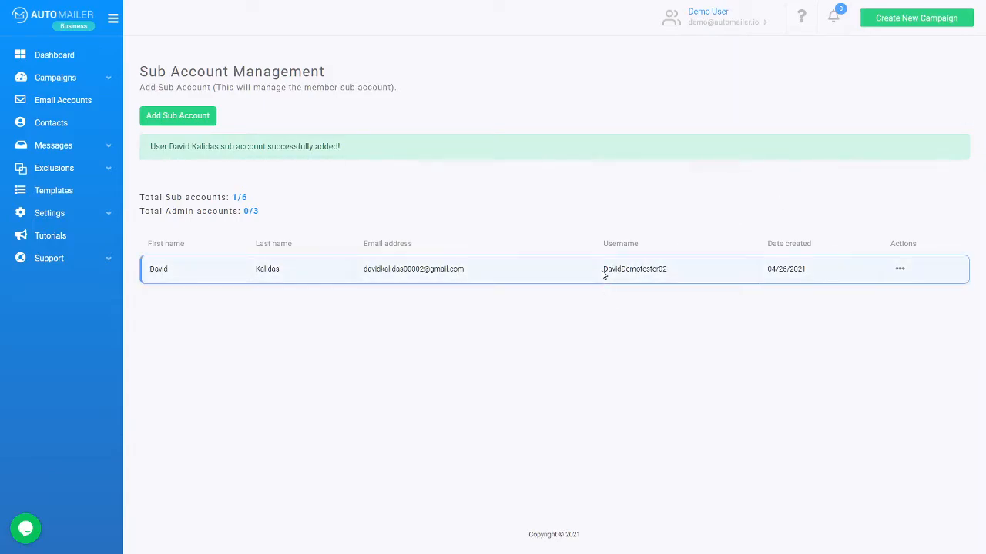
{"action": "left_click_drag", "start_coordinate": [605, 269], "coordinate": [675, 275]}
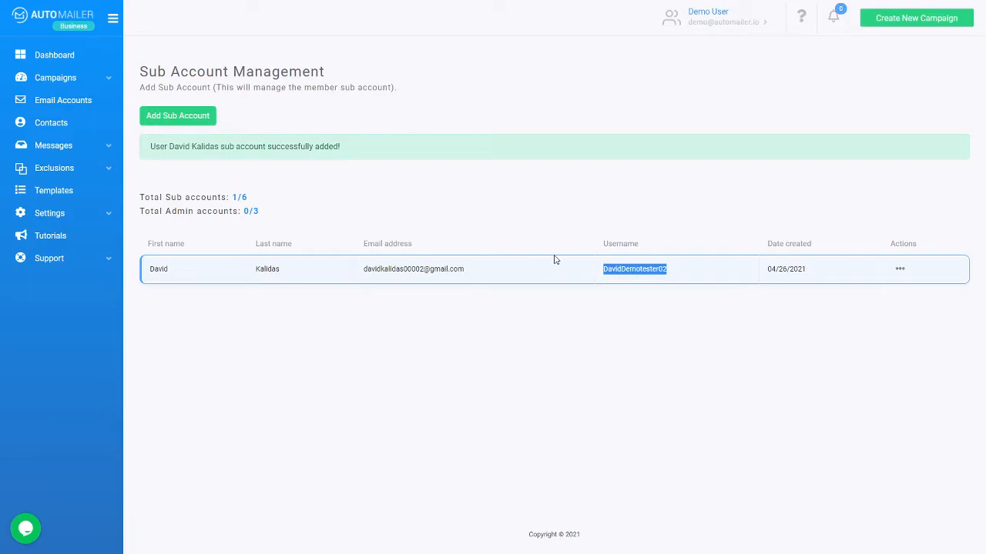
{"action": "left_click", "coordinate": [86, 239]}
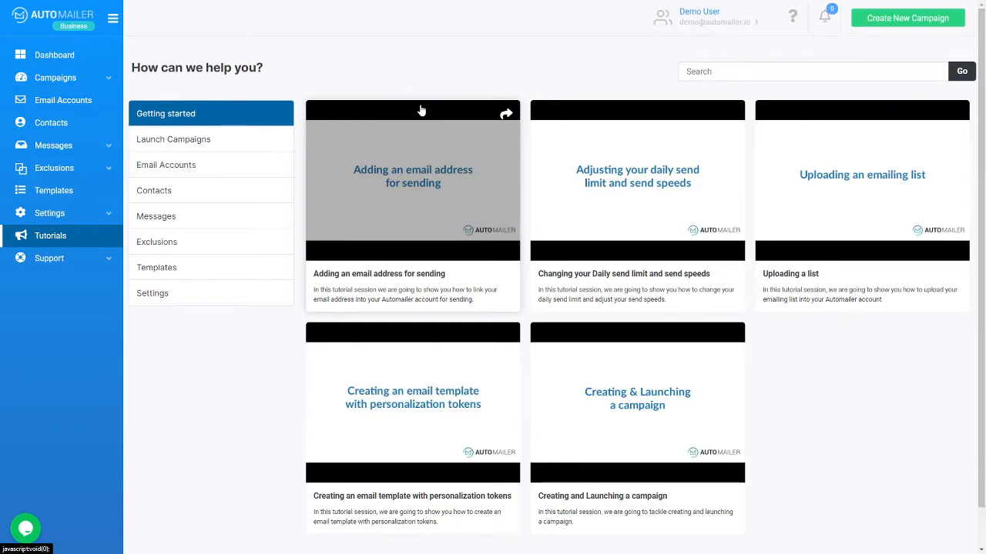
Step: Browse the Launch Campaigns, Email Accounts and Getting started tutorials, then open Support > Submit Ticket
{"action": "left_click", "coordinate": [235, 139]}
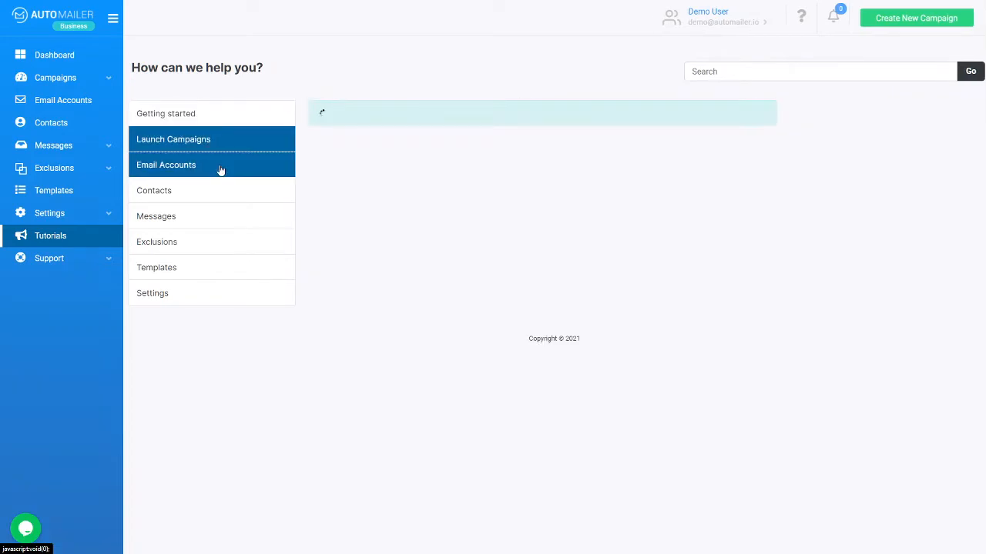
{"action": "left_click", "coordinate": [222, 169]}
{"action": "left_click", "coordinate": [236, 118]}
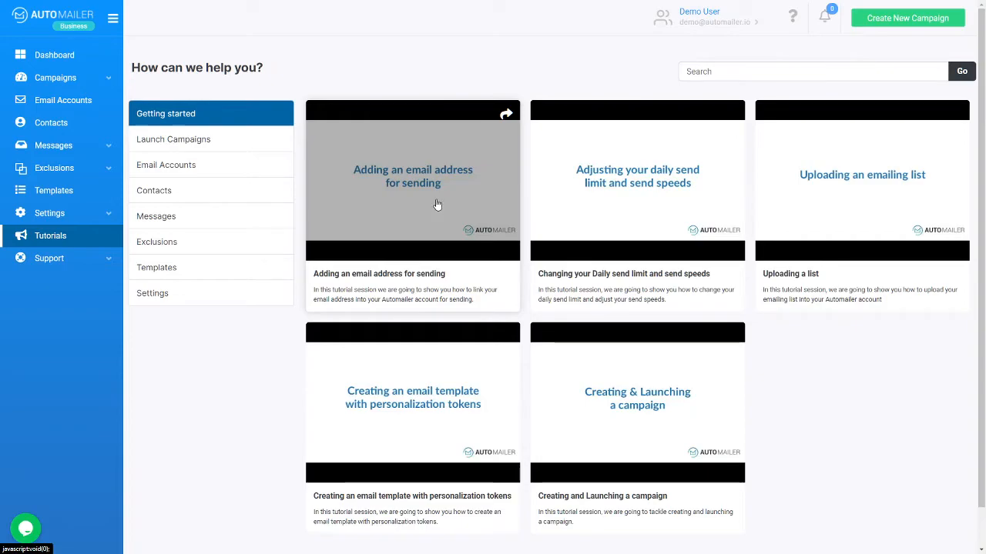
{"action": "left_click", "coordinate": [79, 261]}
{"action": "left_click", "coordinate": [79, 285]}
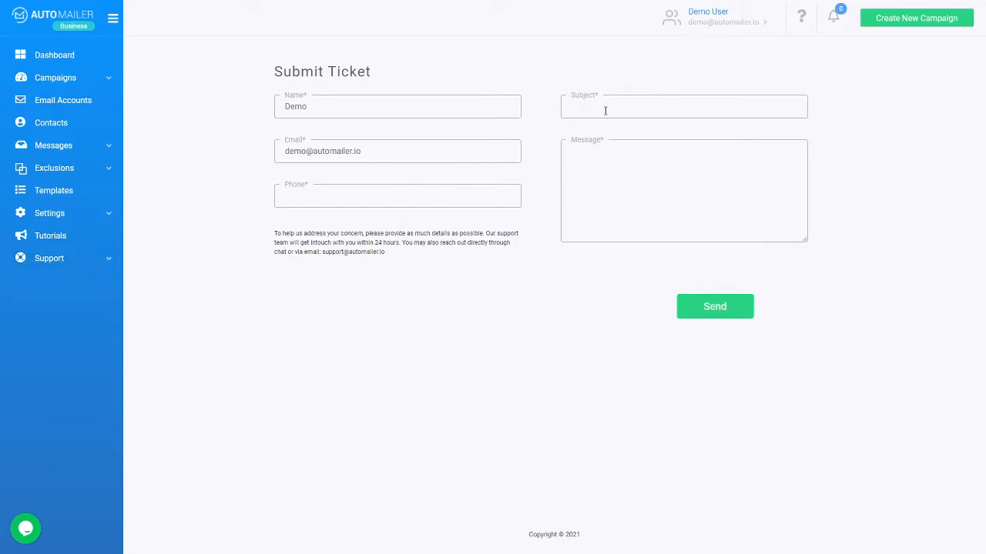
Step: Leave the ticket message unsent and switch to the Email Accounts page
{"action": "left_click", "coordinate": [625, 194]}
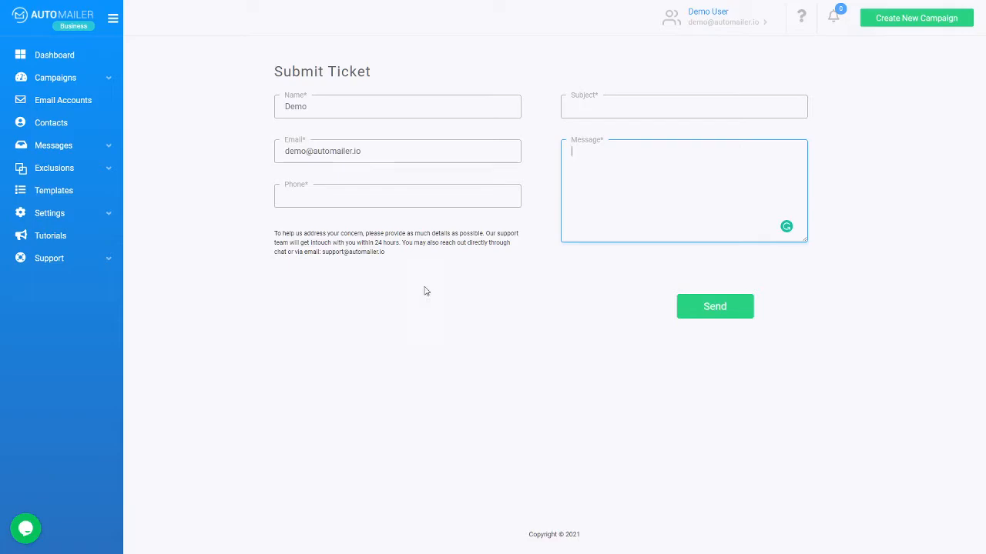
{"action": "left_click", "coordinate": [74, 101]}
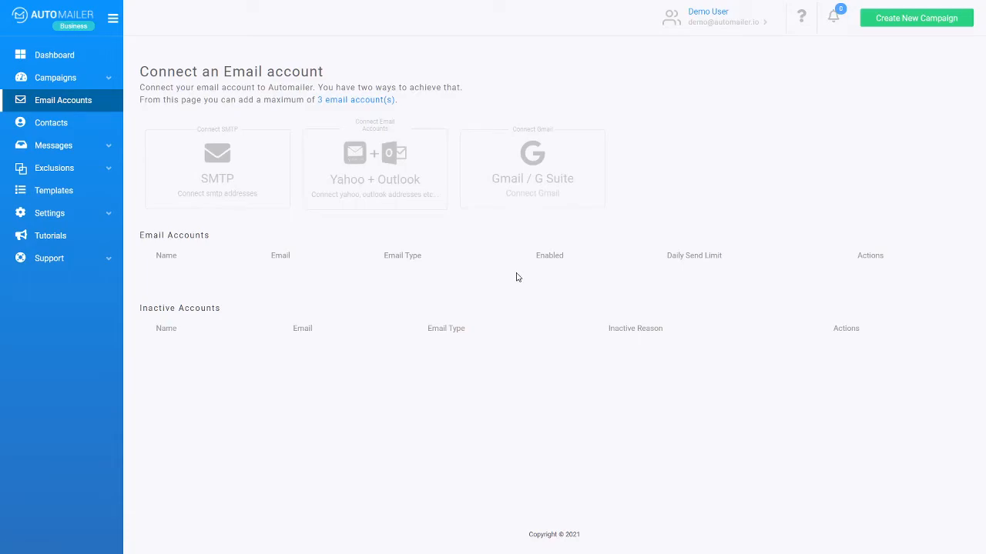
Step: Connect a Gmail / G Suite account, proceeding past Google's unverified-app warning and allowing access
{"action": "left_click", "coordinate": [537, 173]}
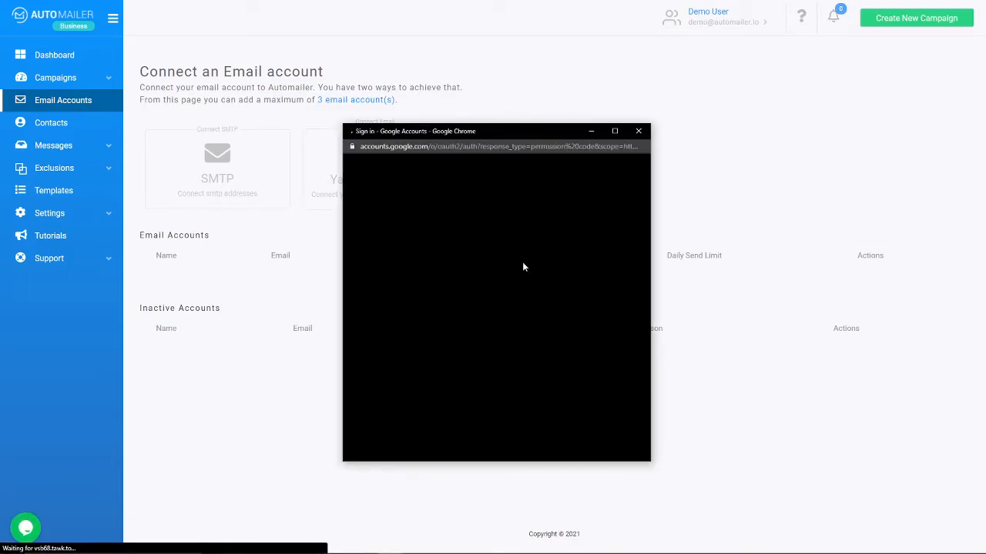
{"action": "left_click", "coordinate": [440, 259]}
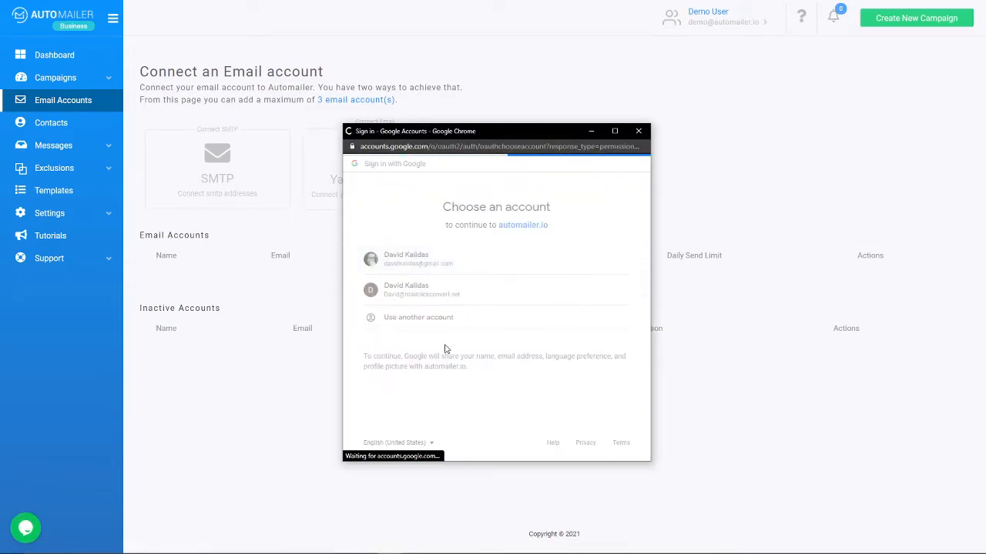
{"action": "left_click", "coordinate": [373, 336]}
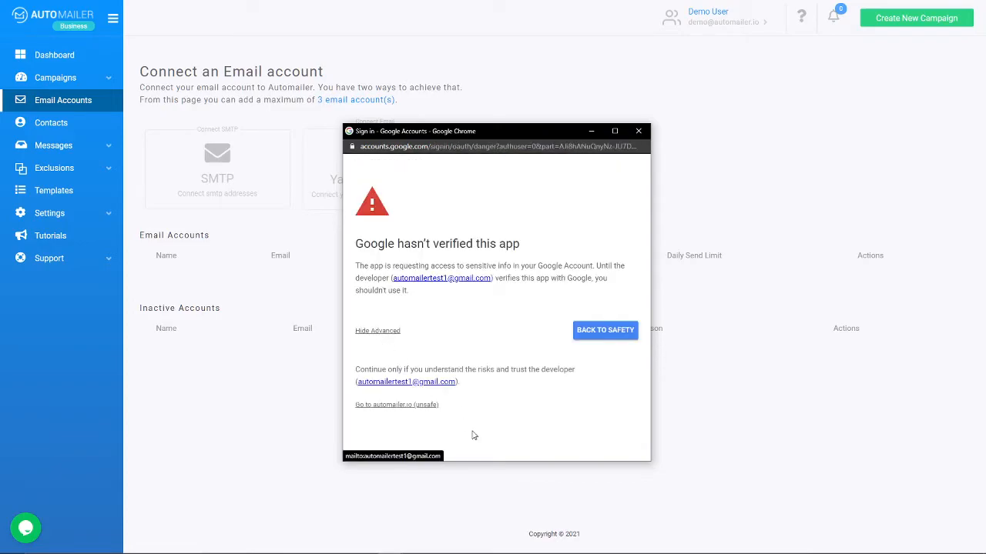
{"action": "left_click", "coordinate": [414, 407]}
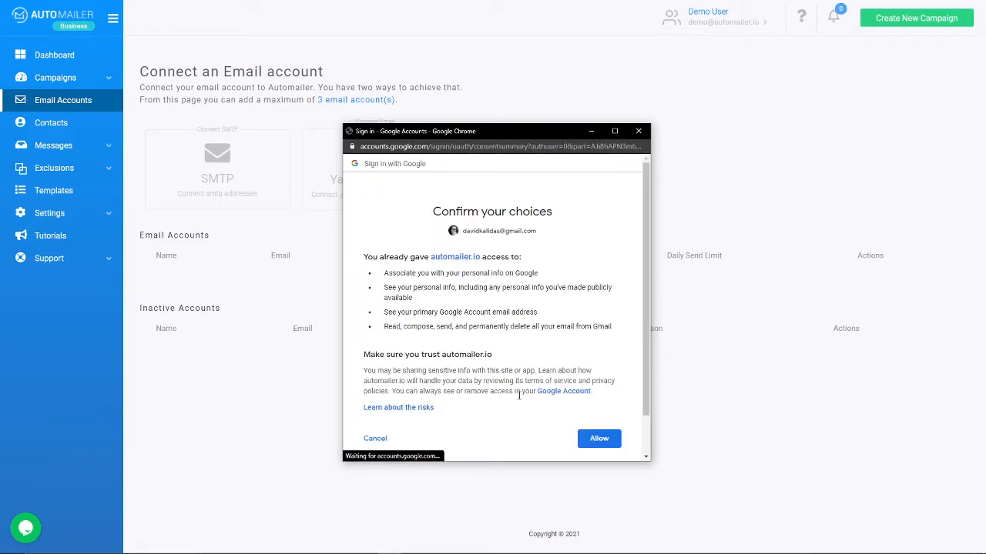
{"action": "left_click", "coordinate": [598, 439]}
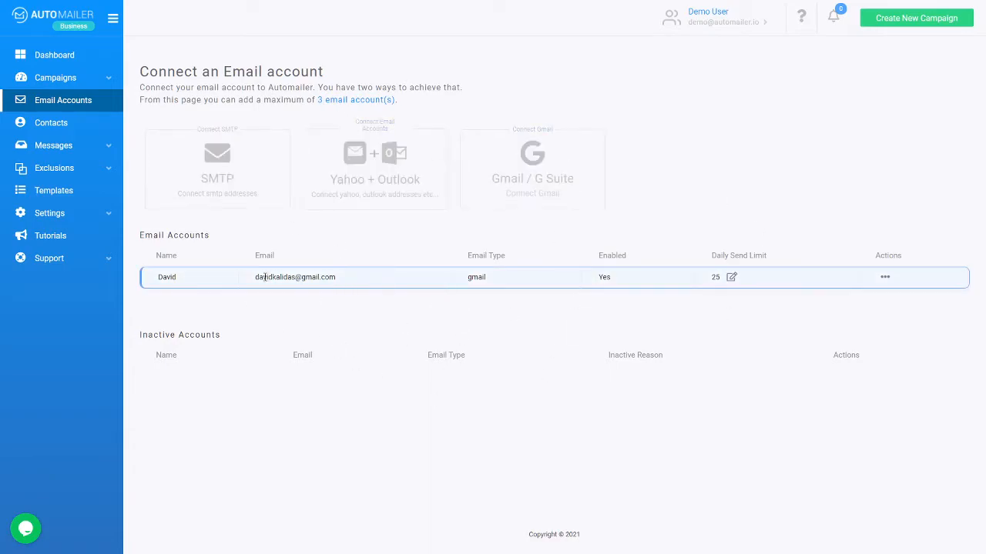
{"action": "left_click_drag", "start_coordinate": [256, 277], "coordinate": [340, 278]}
{"action": "left_click", "coordinate": [348, 315]}
Step: Set the Gmail account's sending speed to Getting started (100 emails/day), then open Contacts
{"action": "left_click", "coordinate": [78, 221]}
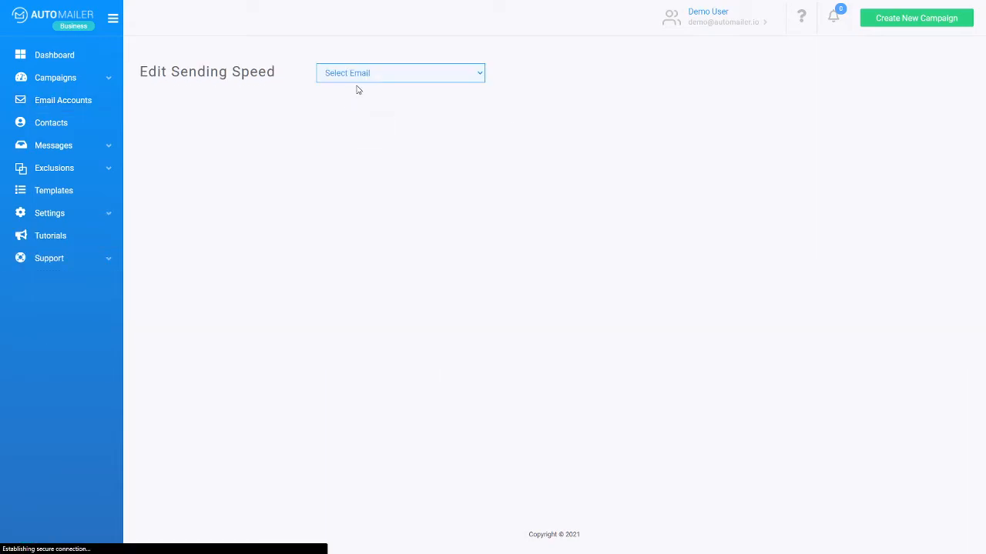
{"action": "left_click", "coordinate": [359, 73]}
{"action": "left_click", "coordinate": [359, 97]}
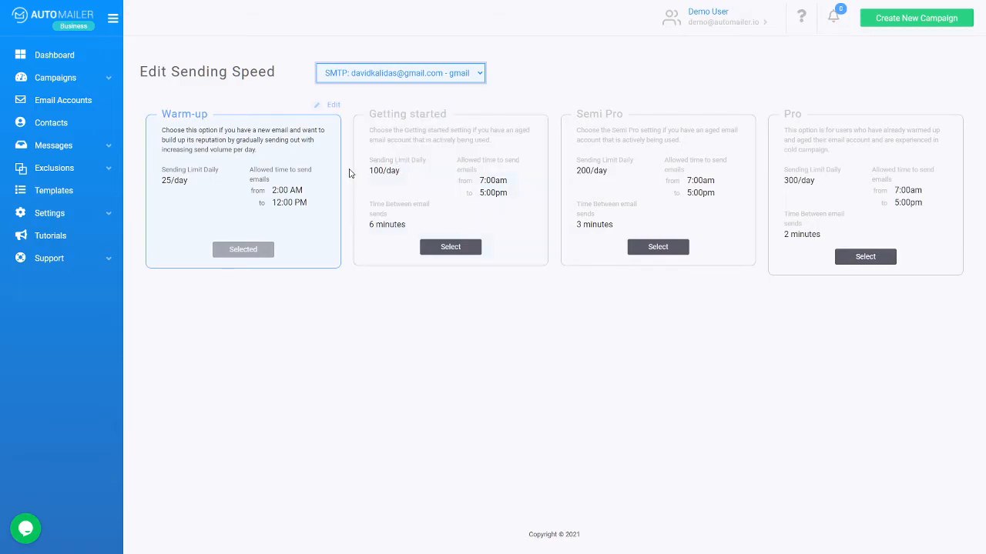
{"action": "left_click", "coordinate": [91, 219]}
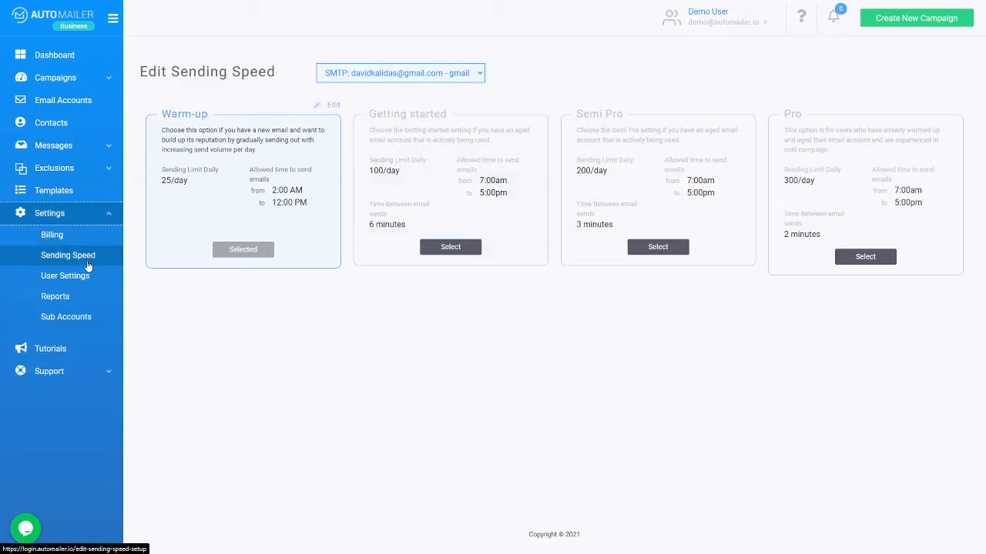
{"action": "left_click", "coordinate": [112, 255]}
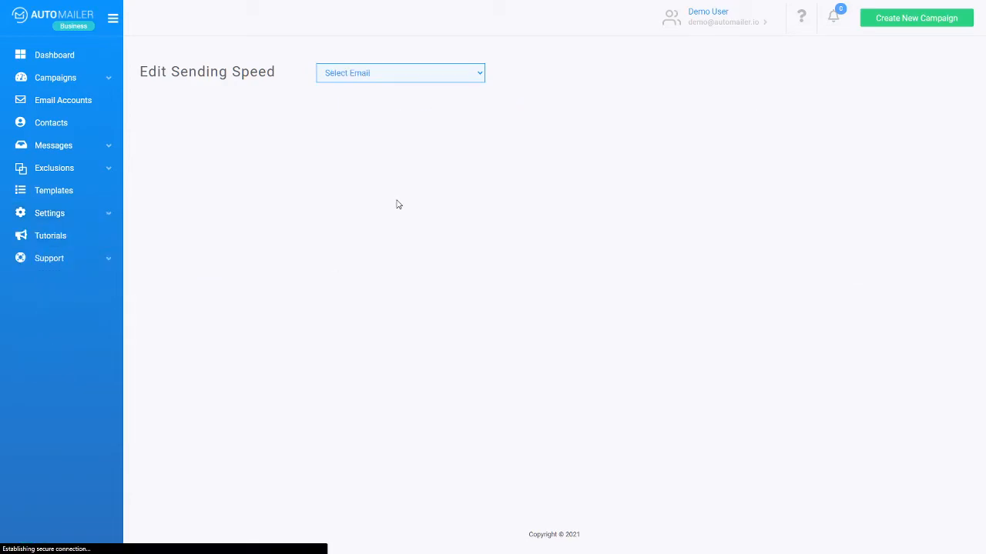
{"action": "left_click", "coordinate": [405, 72]}
{"action": "left_click", "coordinate": [409, 98]}
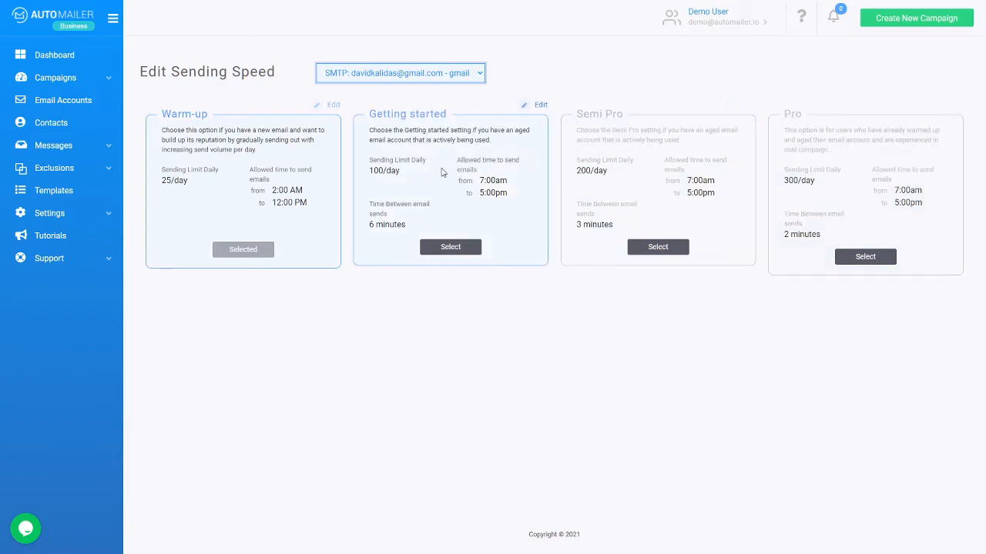
{"action": "left_click", "coordinate": [455, 248]}
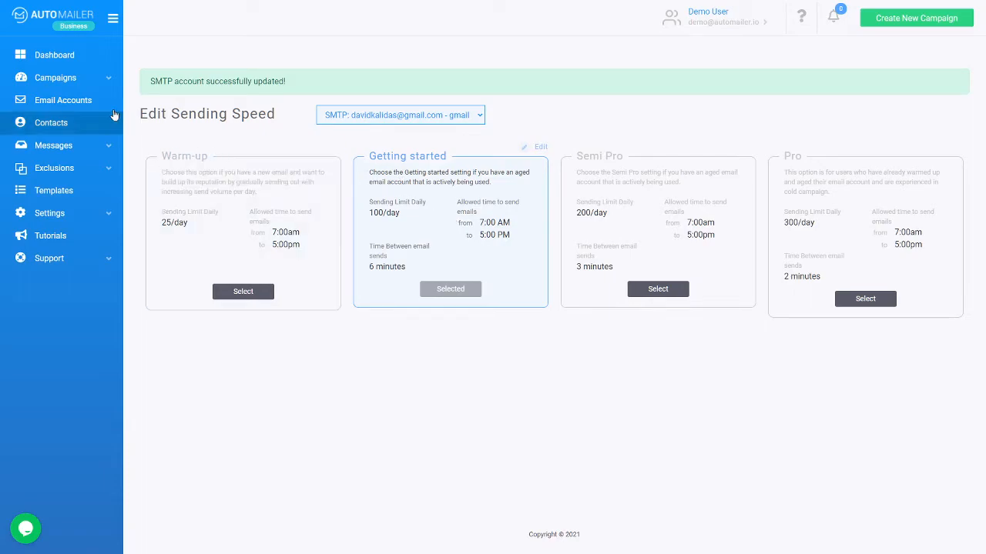
{"action": "left_click", "coordinate": [90, 123]}
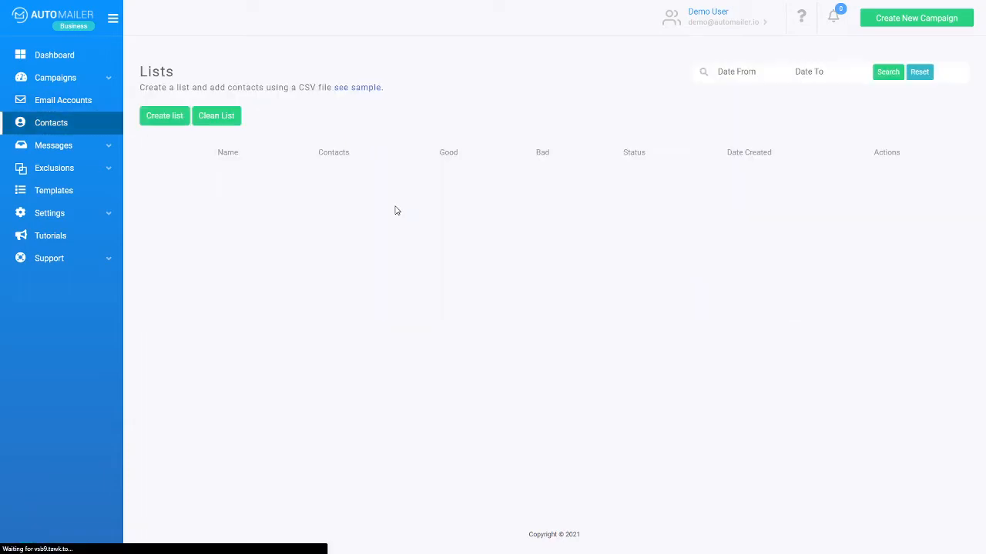
{"action": "left_click", "coordinate": [101, 216]}
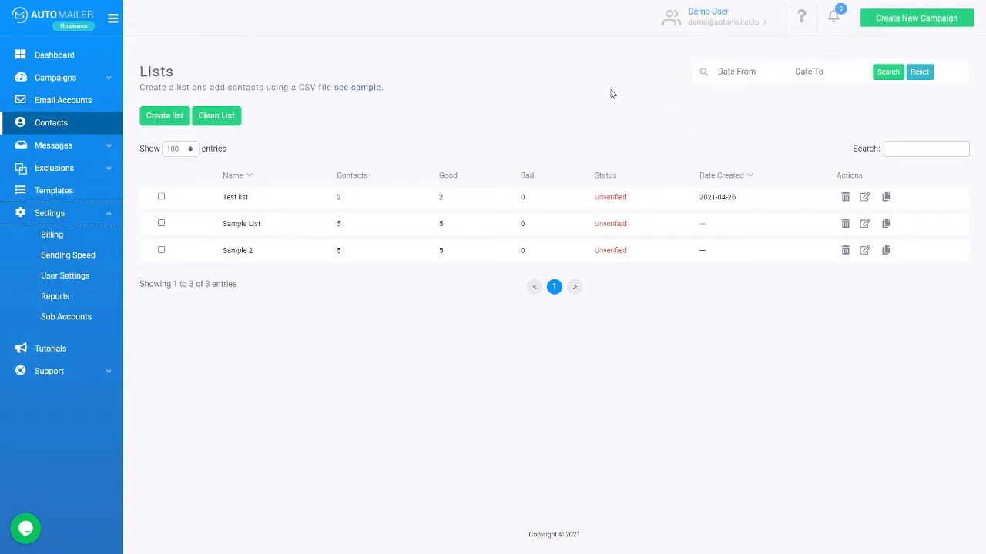
Step: Create a new campaign named 'Demo campaign'
{"action": "left_click", "coordinate": [912, 23]}
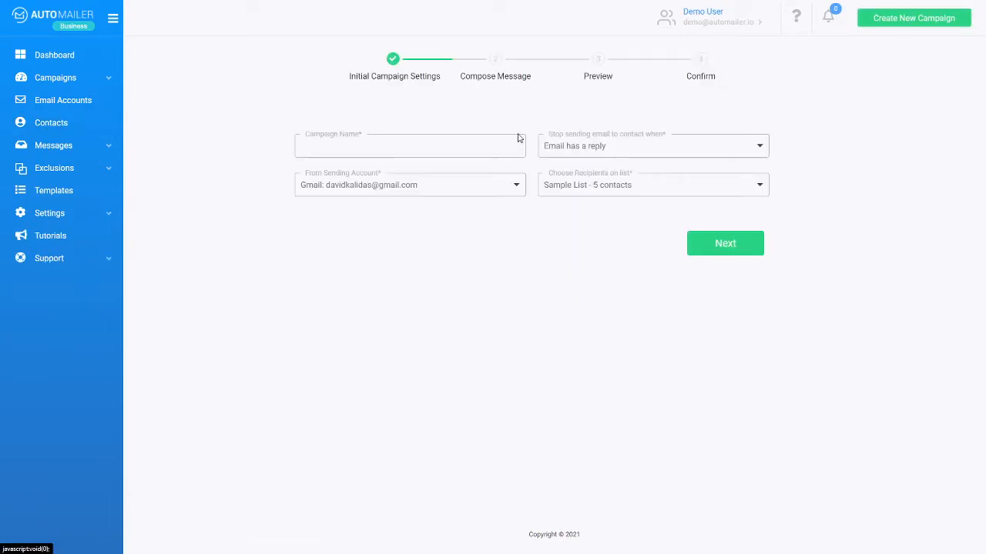
{"action": "left_click", "coordinate": [373, 151]}
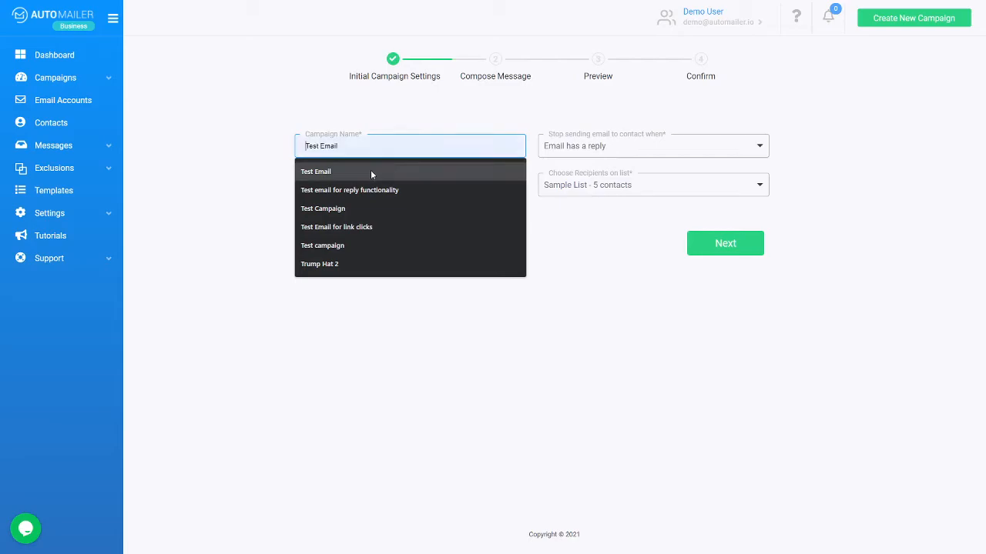
{"action": "type", "text": "D"}
{"action": "key", "text": "BackSpace"}
{"action": "type", "text": "Drm"}
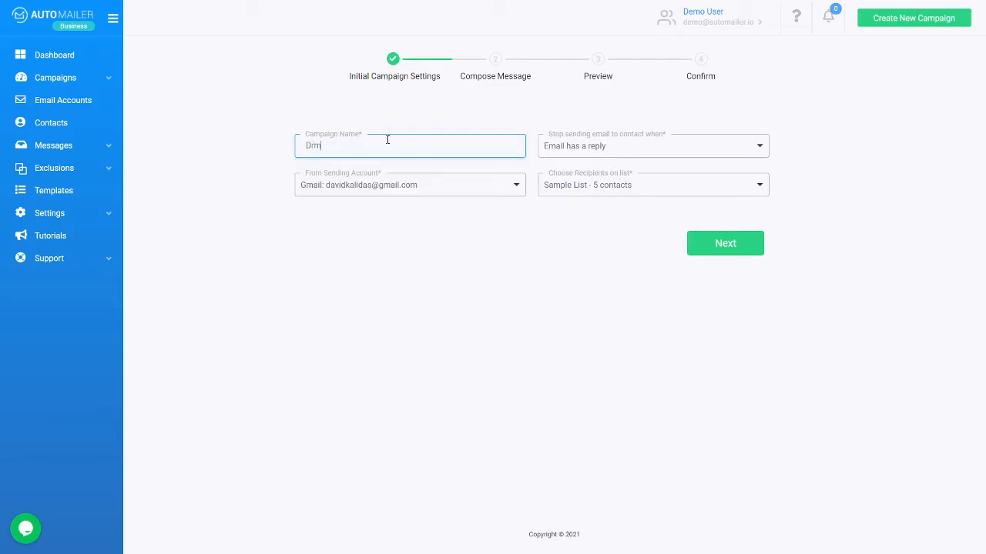
{"action": "key", "text": "BackSpace"}
{"action": "key", "text": "BackSpace"}
{"action": "type", "text": "emo campaighn"}
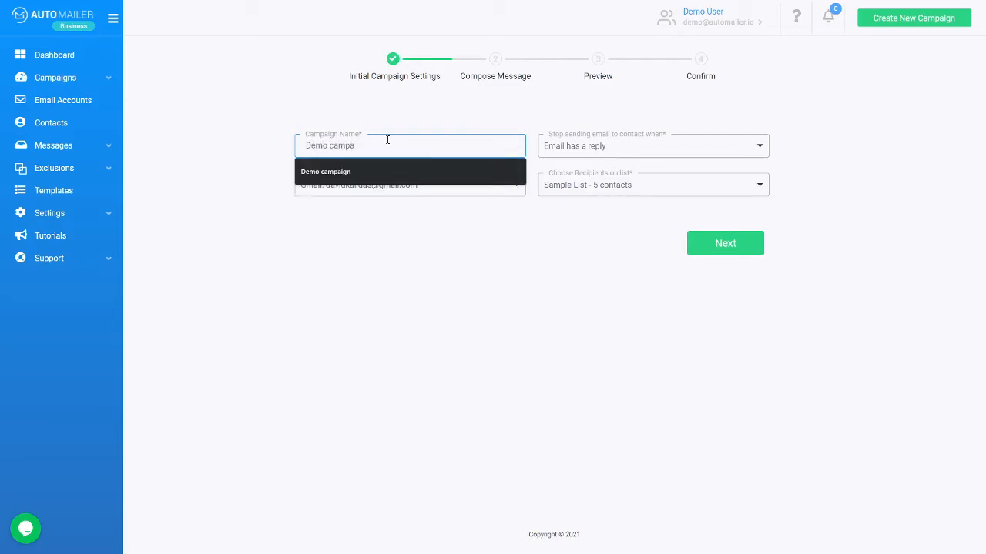
{"action": "key", "text": "BackSpace"}
{"action": "key", "text": "BackSpace"}
{"action": "type", "text": "n"}
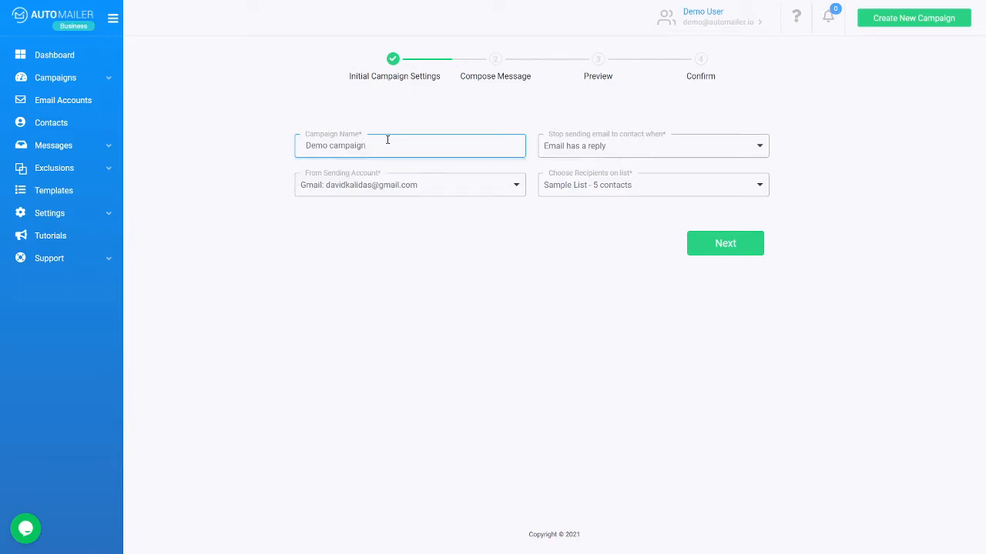
Step: Choose the Gmail account as sender and Test list as recipients
{"action": "left_click", "coordinate": [387, 184]}
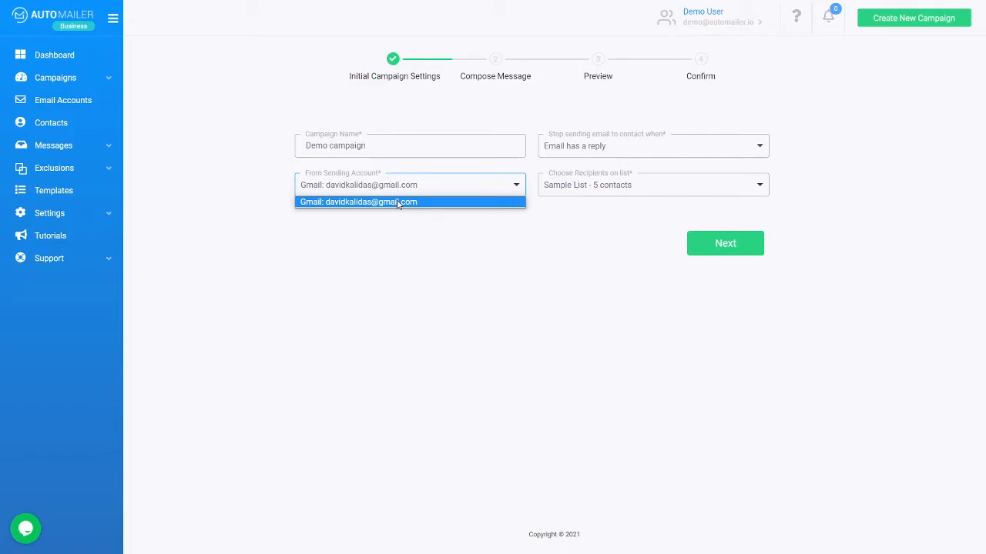
{"action": "left_click", "coordinate": [398, 204]}
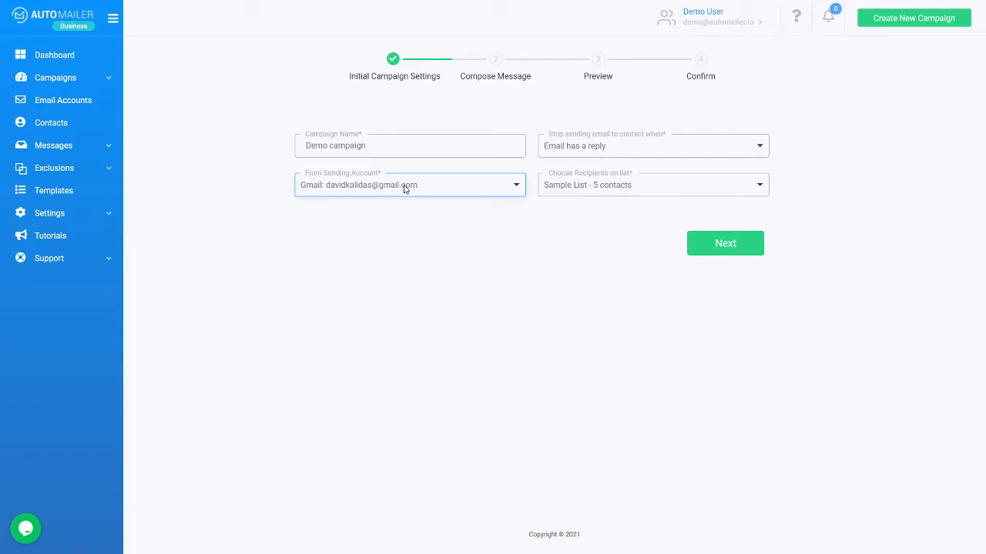
{"action": "left_click", "coordinate": [607, 186]}
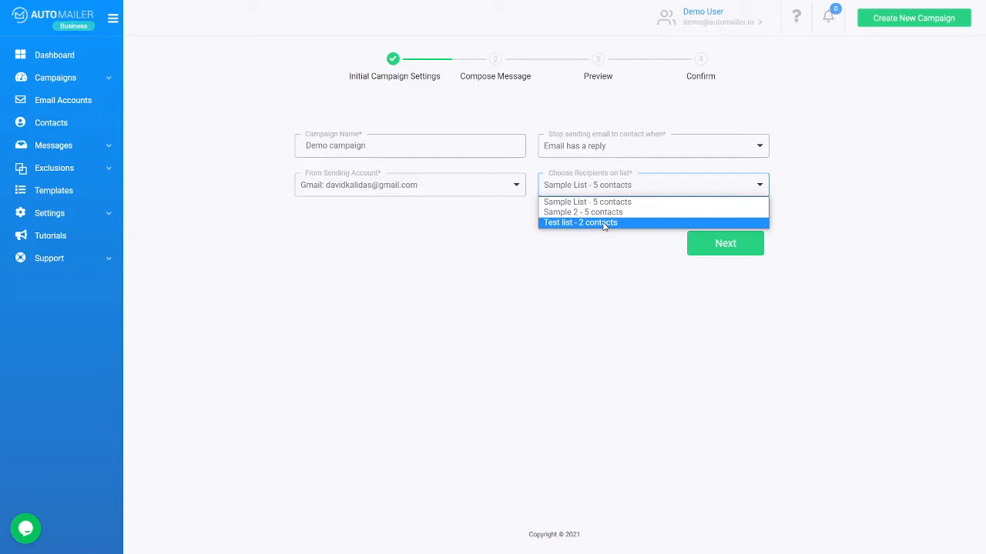
{"action": "left_click", "coordinate": [604, 223]}
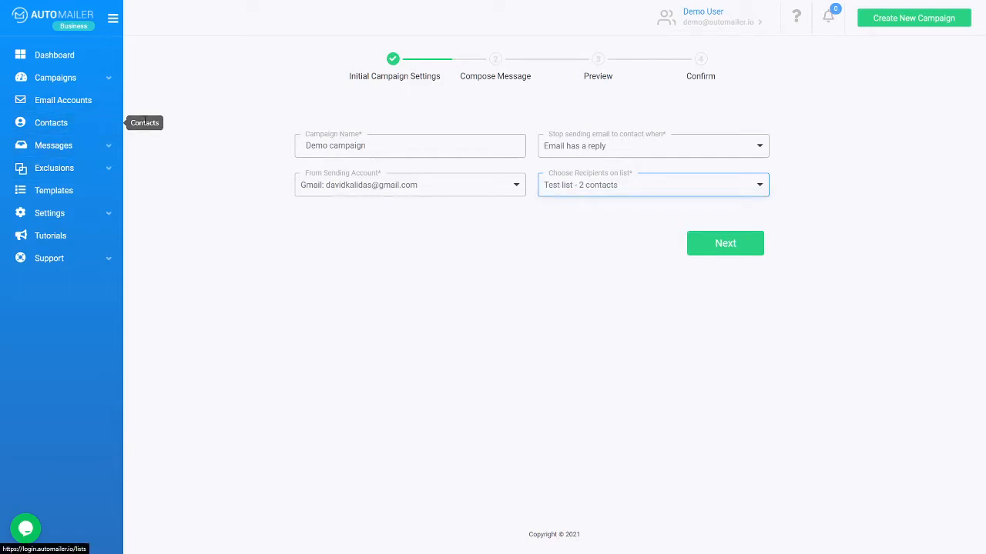
{"action": "left_click", "coordinate": [586, 191]}
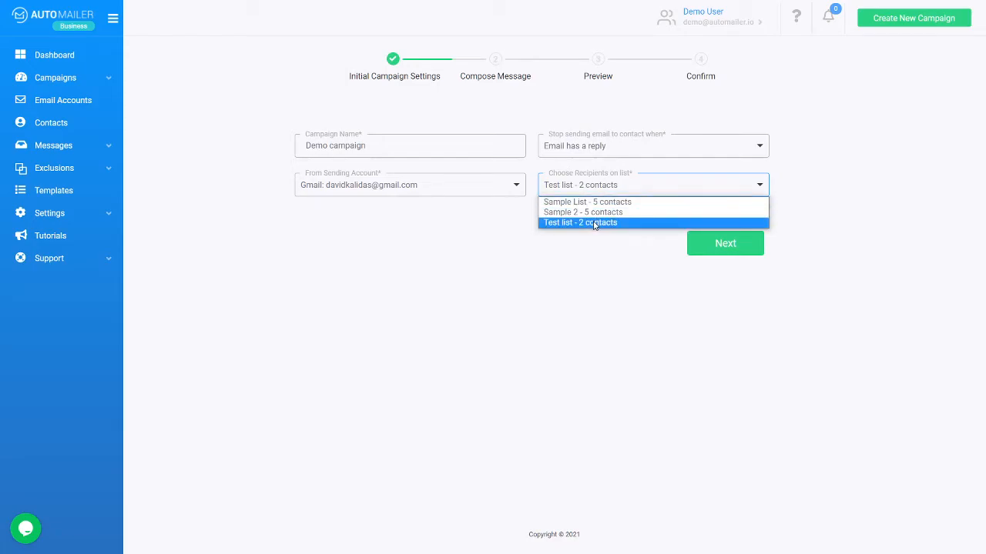
{"action": "left_click", "coordinate": [594, 223]}
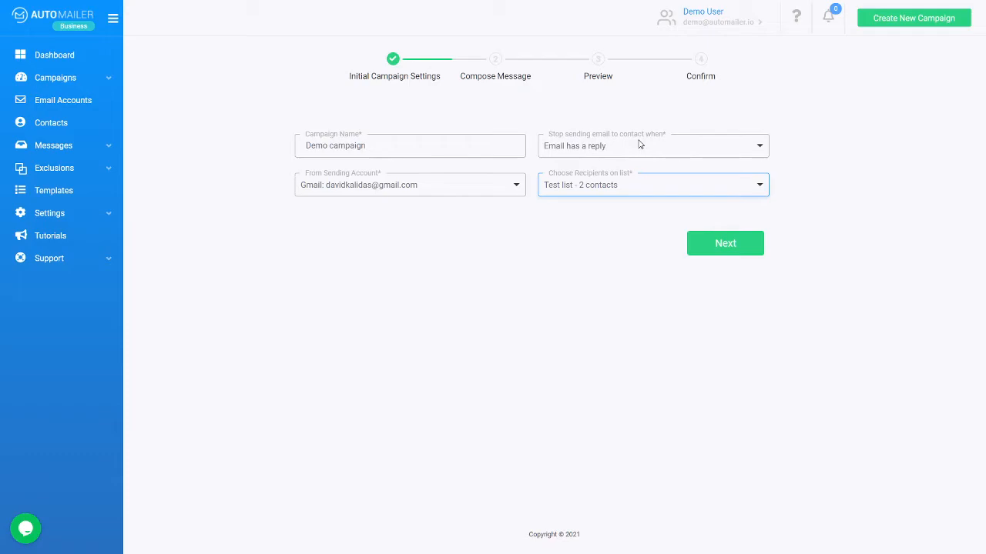
Step: Keep 'Email has a reply' as the stop condition and continue to Email 1
{"action": "left_click", "coordinate": [639, 144]}
{"action": "left_click", "coordinate": [639, 144]}
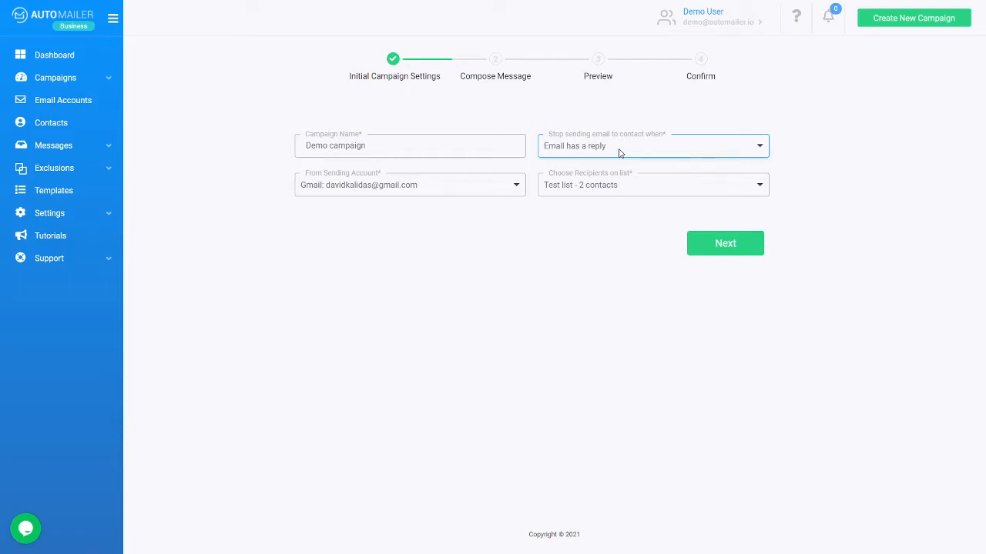
{"action": "left_click", "coordinate": [633, 149]}
{"action": "left_click", "coordinate": [633, 150]}
{"action": "left_click", "coordinate": [647, 150]}
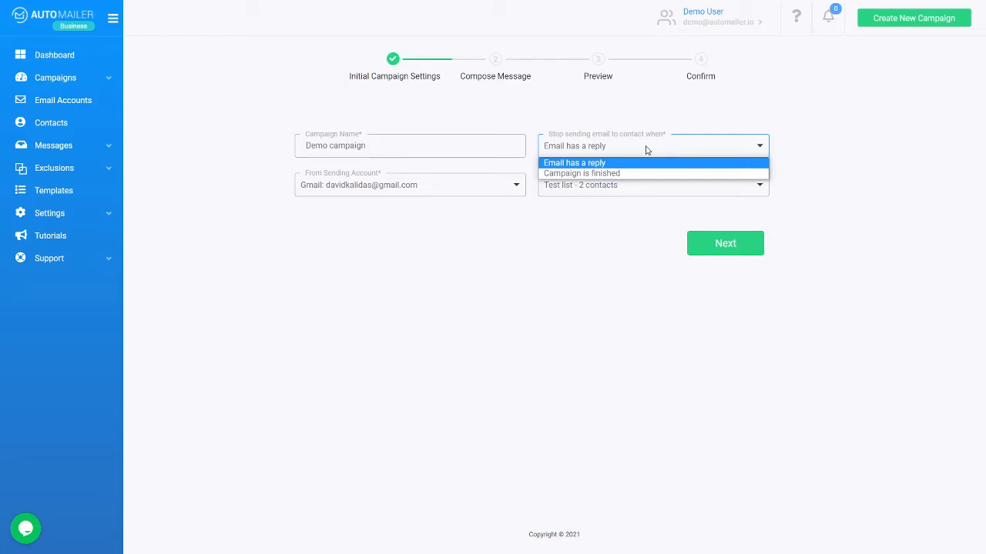
{"action": "left_click", "coordinate": [597, 174]}
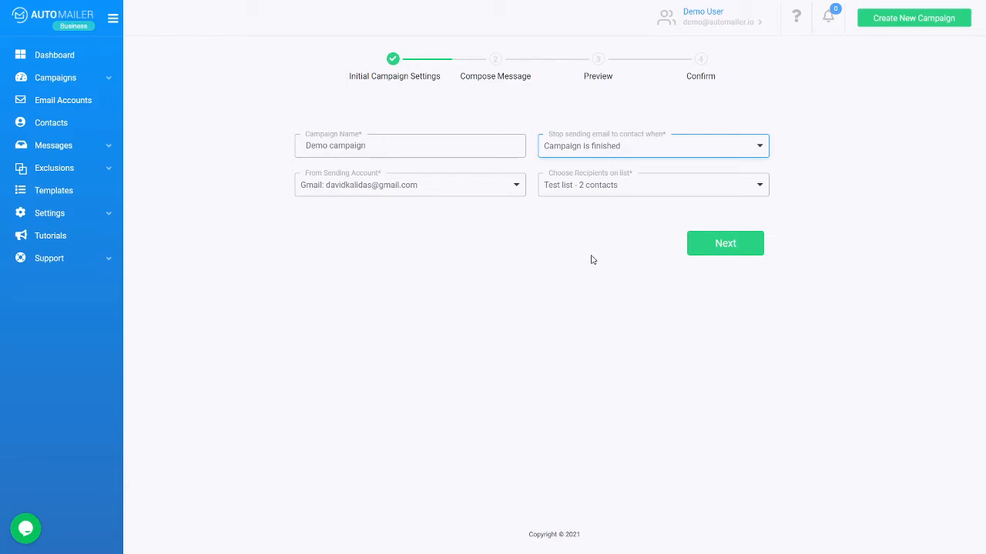
{"action": "left_click", "coordinate": [598, 150]}
{"action": "left_click", "coordinate": [596, 163]}
{"action": "left_click", "coordinate": [716, 243]}
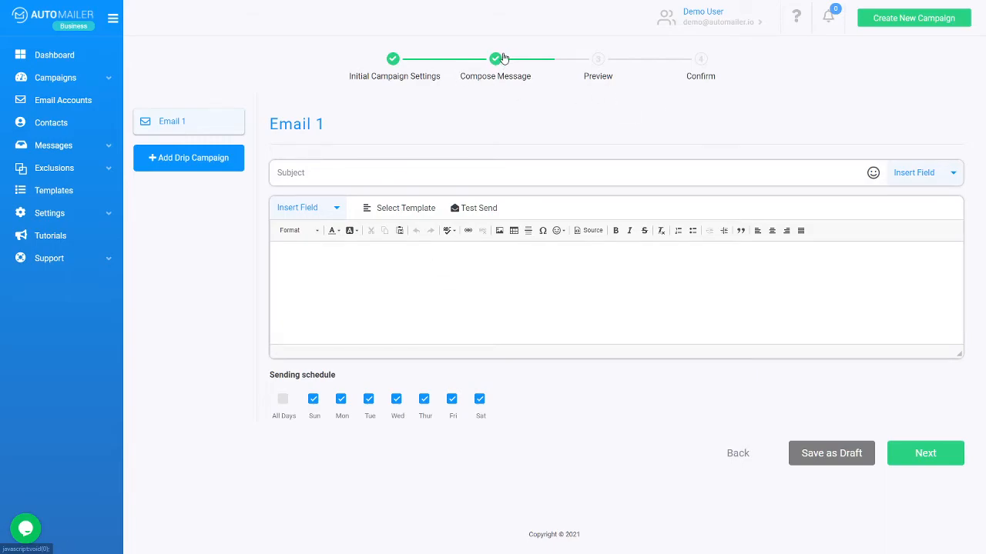
Step: Use subject '{FirstName}, checking in?', load Demo Template 2 as body, and untick Sun and Sat
{"action": "left_click", "coordinate": [350, 169]}
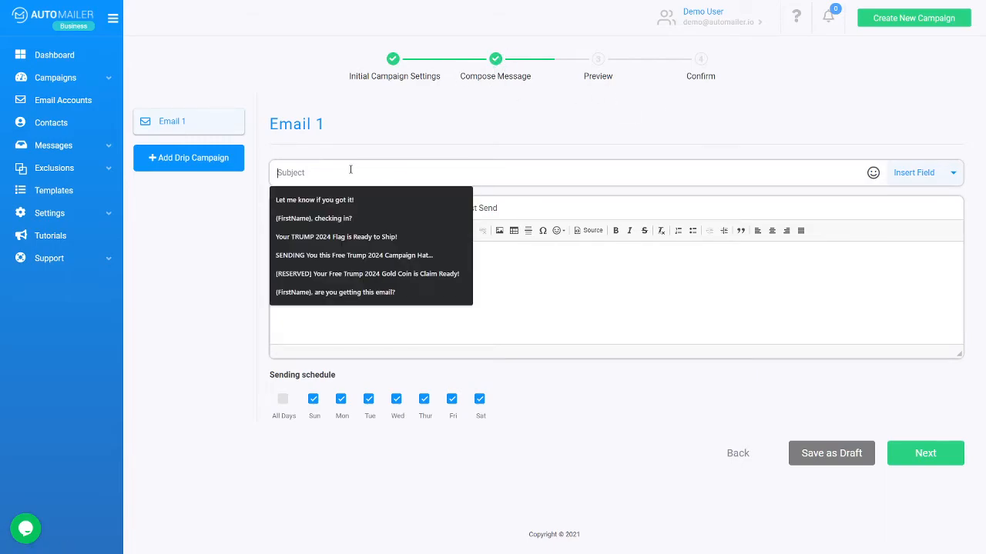
{"action": "left_click", "coordinate": [348, 218]}
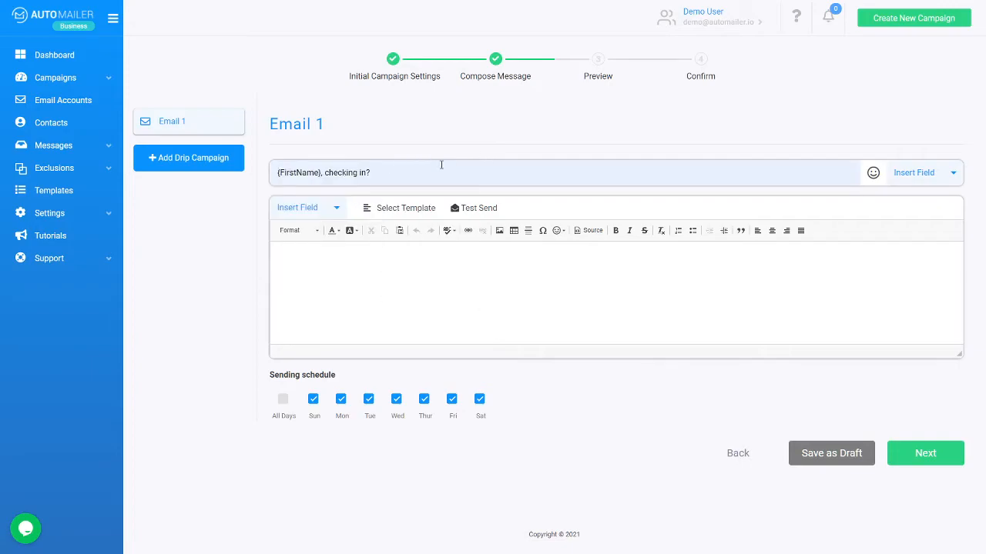
{"action": "left_click", "coordinate": [398, 268]}
{"action": "left_click", "coordinate": [402, 209]}
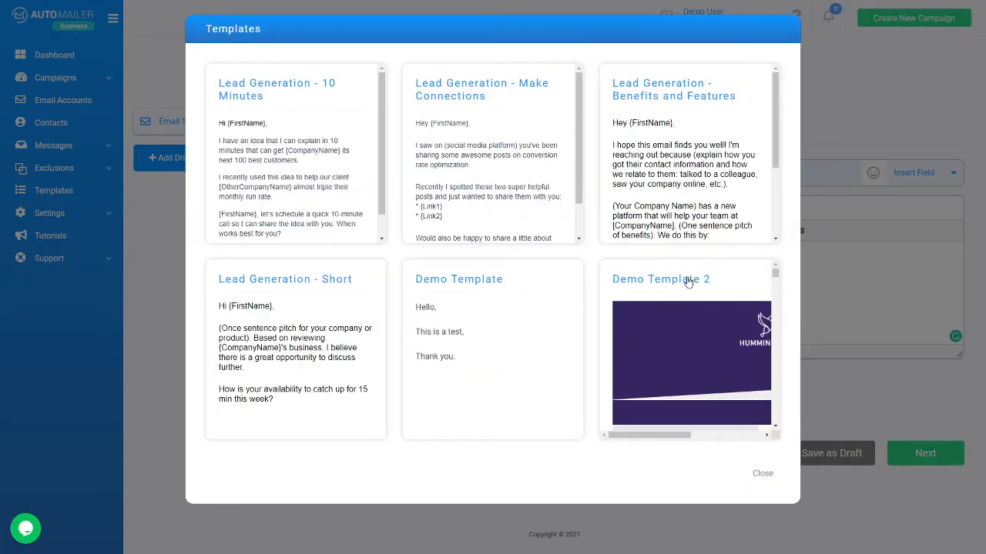
{"action": "left_click", "coordinate": [688, 282]}
{"action": "scroll", "coordinate": [623, 278], "scroll_direction": "down", "scroll_amount": 5}
{"action": "scroll", "coordinate": [621, 279], "scroll_direction": "down", "scroll_amount": 5}
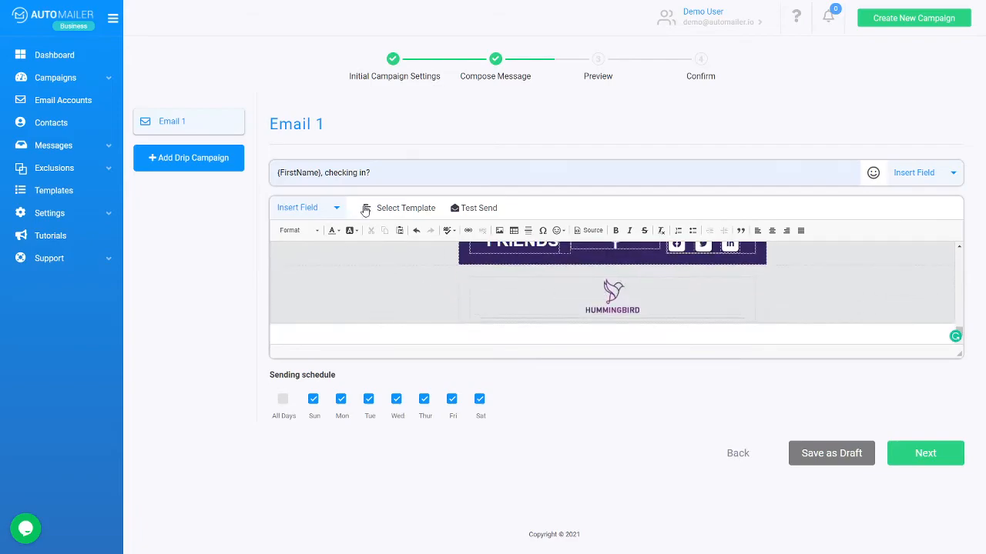
{"action": "scroll", "coordinate": [555, 316], "scroll_direction": "up", "scroll_amount": 10}
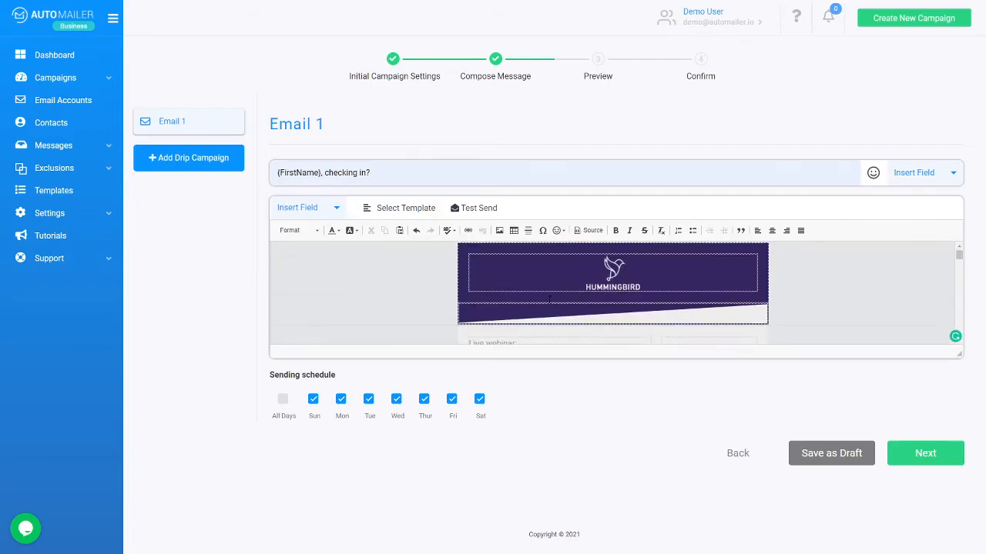
{"action": "left_click", "coordinate": [314, 400]}
{"action": "left_click", "coordinate": [480, 399]}
Step: Add Email 2 with a 2-day delay, triggered only if the previous email is unopened
{"action": "left_click", "coordinate": [207, 163]}
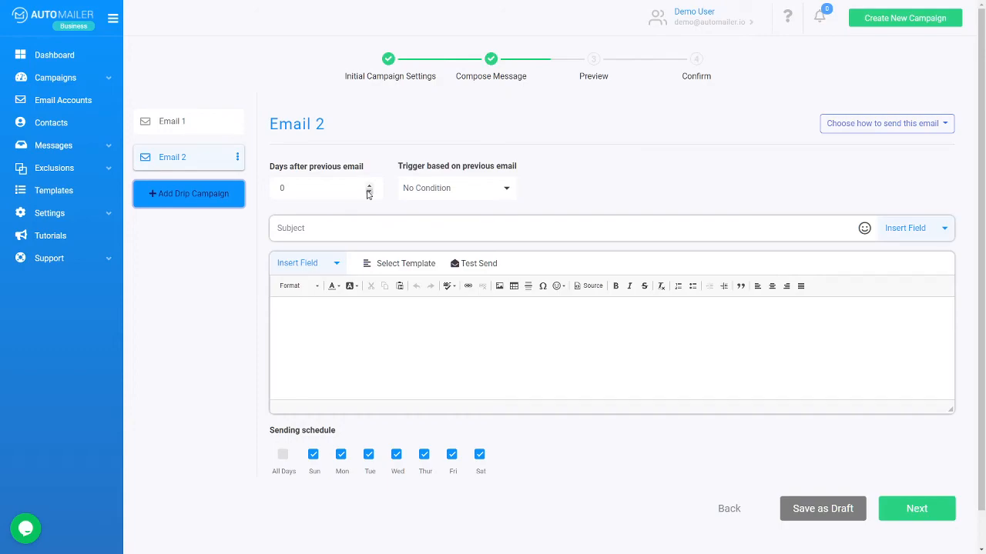
{"action": "left_click", "coordinate": [369, 187]}
{"action": "left_click", "coordinate": [368, 187]}
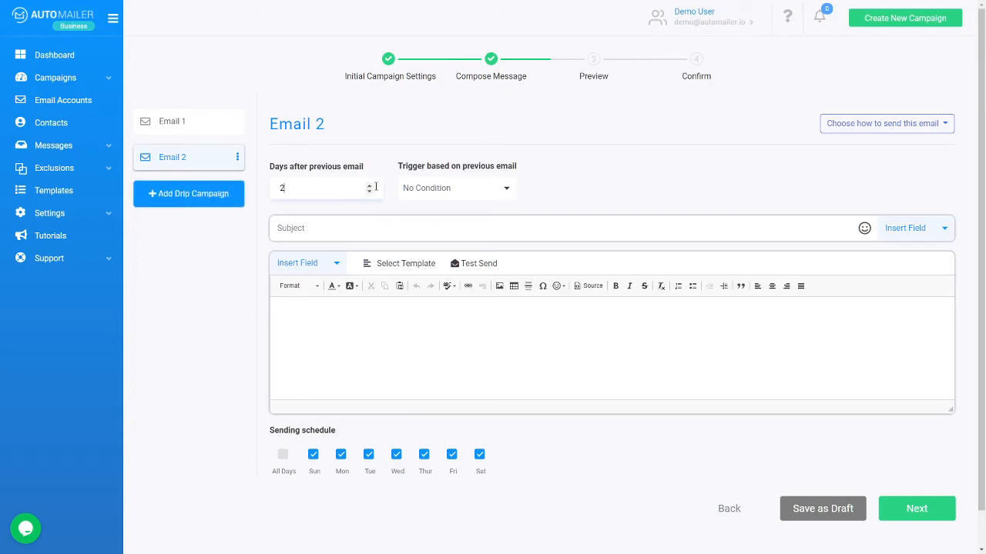
{"action": "left_click", "coordinate": [458, 190]}
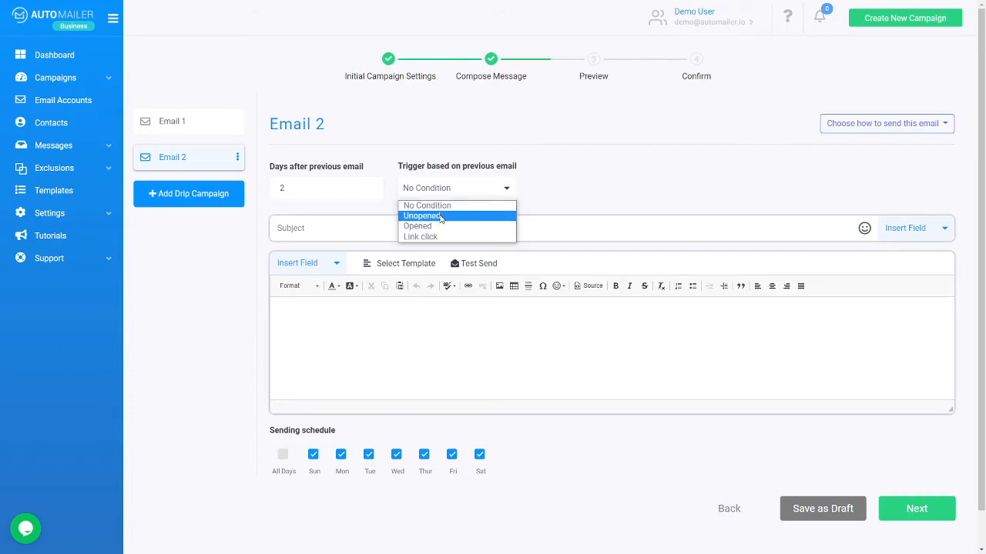
{"action": "left_click", "coordinate": [442, 217]}
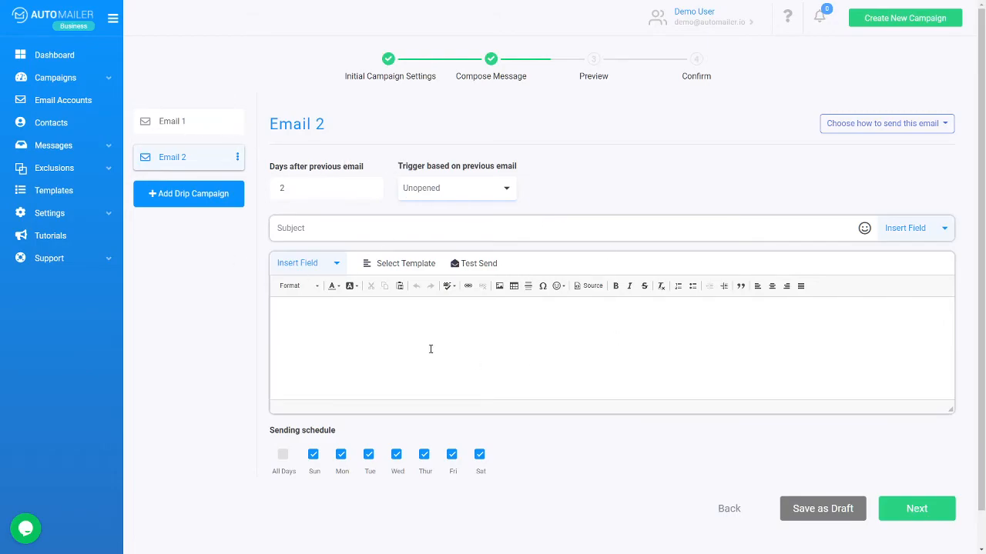
Step: Set Email 2's subject to '{FirstName}, following up' and start a thank-you body
{"action": "left_click", "coordinate": [376, 231]}
{"action": "left_click", "coordinate": [365, 258]}
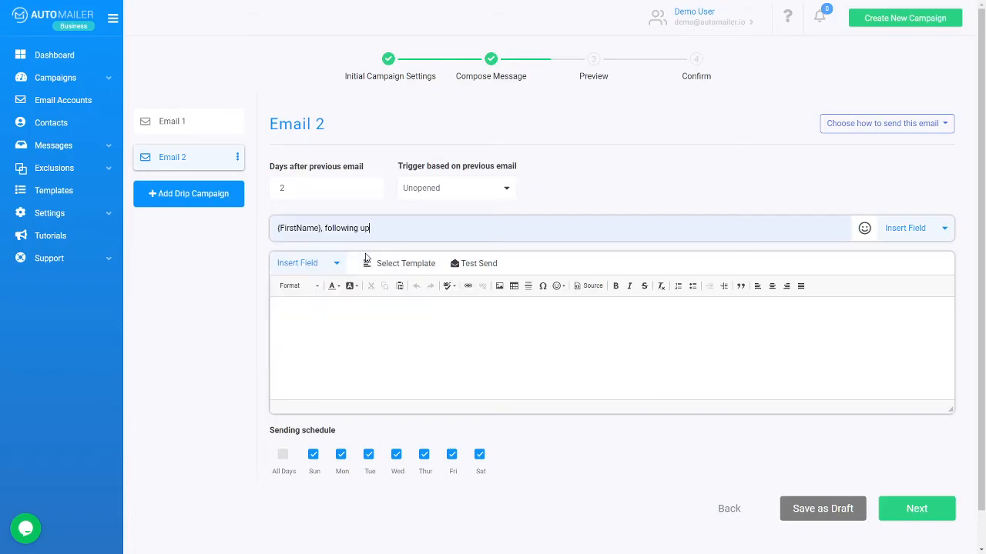
{"action": "left_click", "coordinate": [391, 339]}
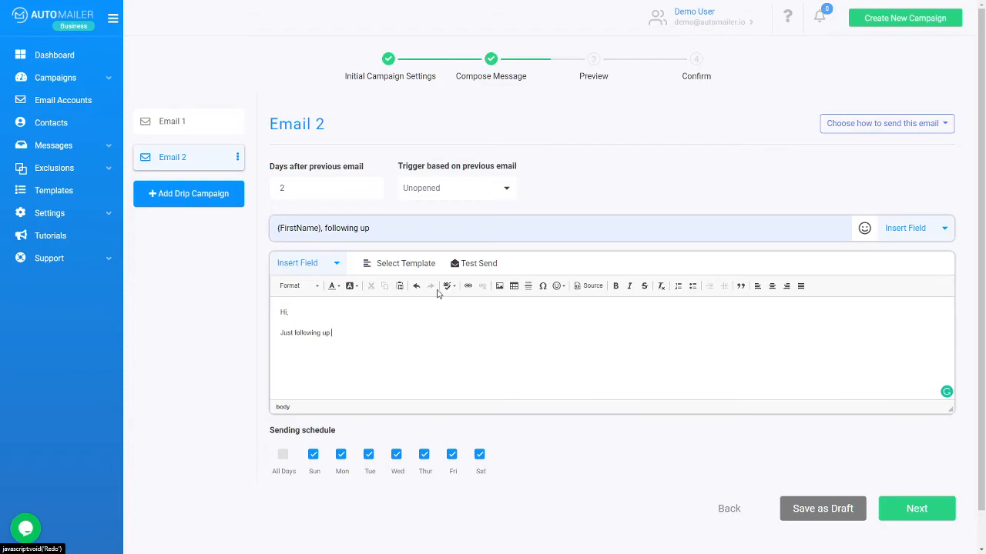
{"action": "type", "text": "THank you."}
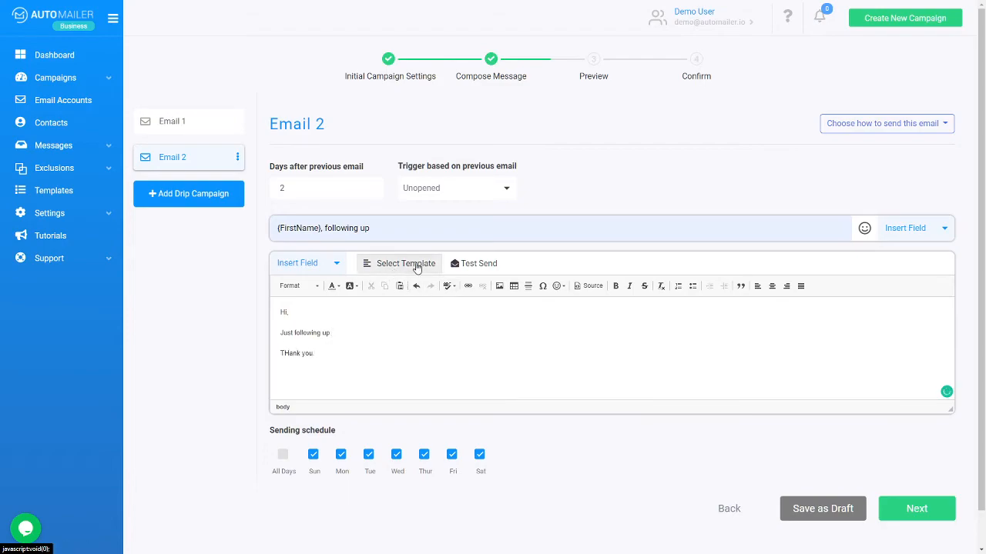
Step: Make Email 2 send on weekdays only and correct 'THank' to 'Thank'
{"action": "left_click", "coordinate": [312, 455]}
{"action": "left_click", "coordinate": [479, 455]}
{"action": "left_click", "coordinate": [293, 355]}
{"action": "left_click", "coordinate": [293, 378]}
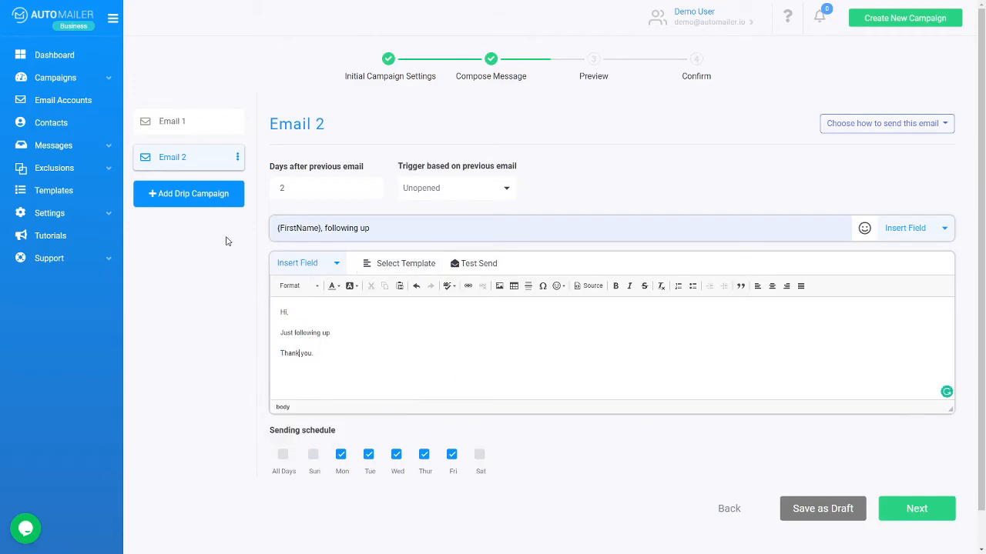
Step: Add Email 3 with a 3-day delay, triggered only if the previous email is unopened
{"action": "left_click", "coordinate": [213, 196]}
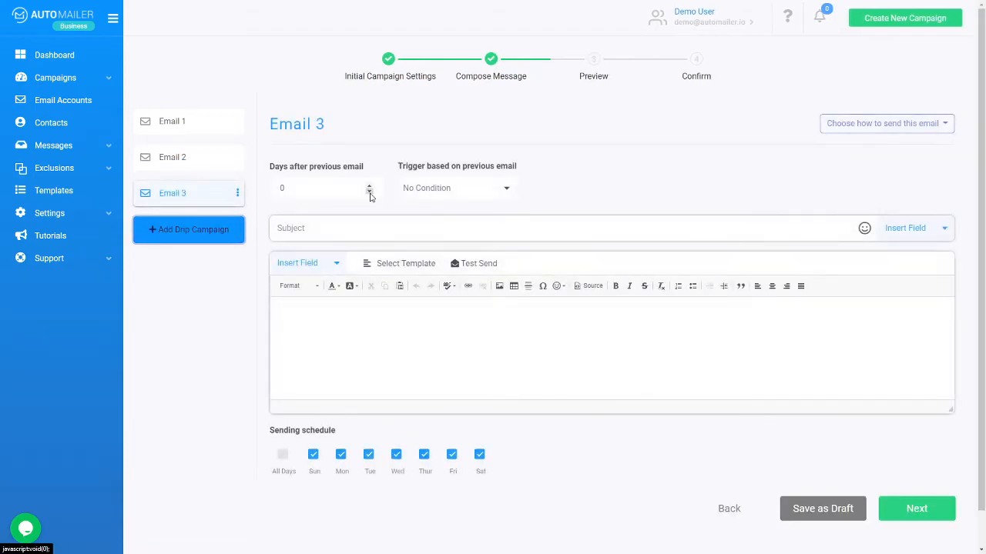
{"action": "left_click", "coordinate": [370, 185]}
{"action": "left_click", "coordinate": [369, 186]}
{"action": "left_click", "coordinate": [370, 186]}
{"action": "left_click", "coordinate": [477, 193]}
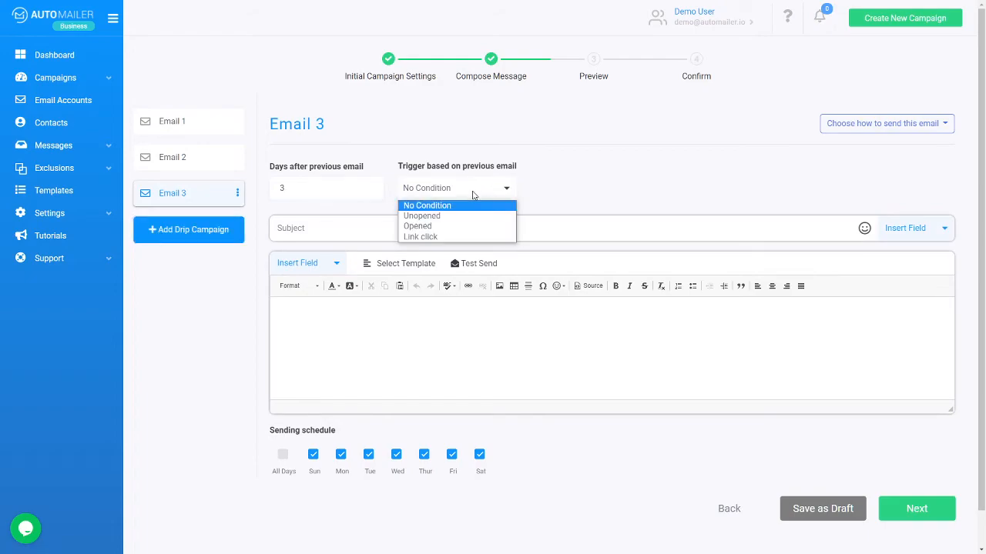
{"action": "left_click", "coordinate": [451, 218]}
Step: Give Email 3 the stop-sending subject suggestion and the Lead Generation - 10 Minutes template body
{"action": "left_click", "coordinate": [374, 229]}
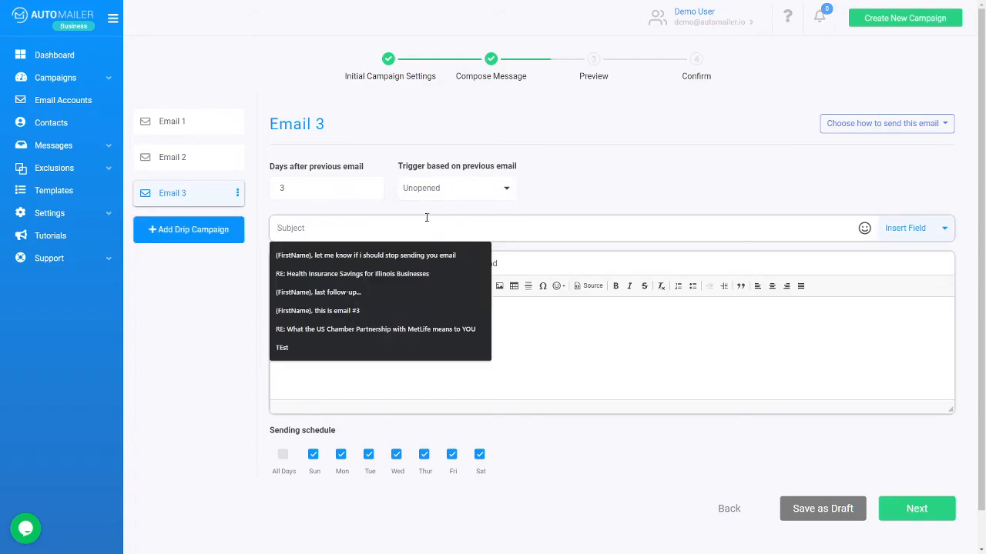
{"action": "left_click", "coordinate": [445, 255]}
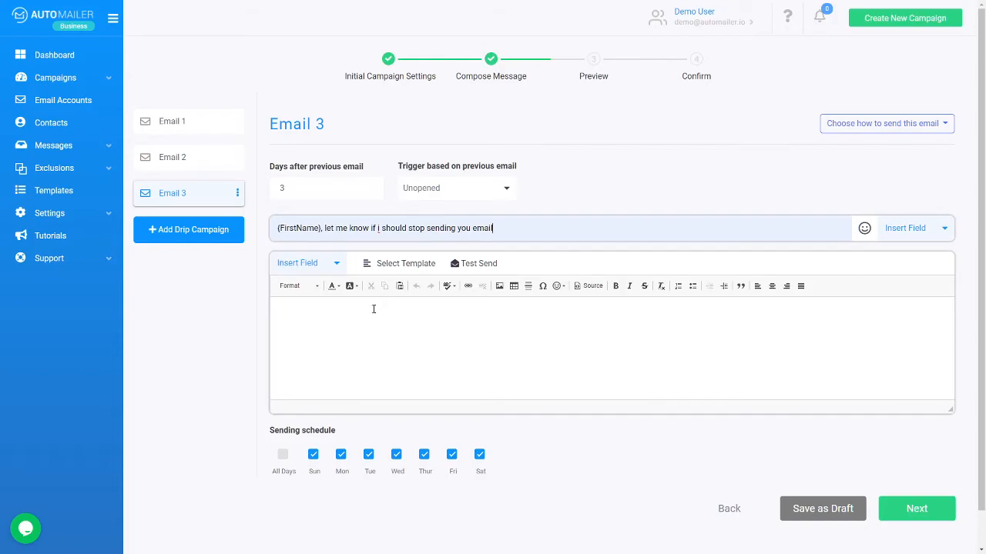
{"action": "left_click", "coordinate": [392, 332]}
{"action": "left_click", "coordinate": [420, 264]}
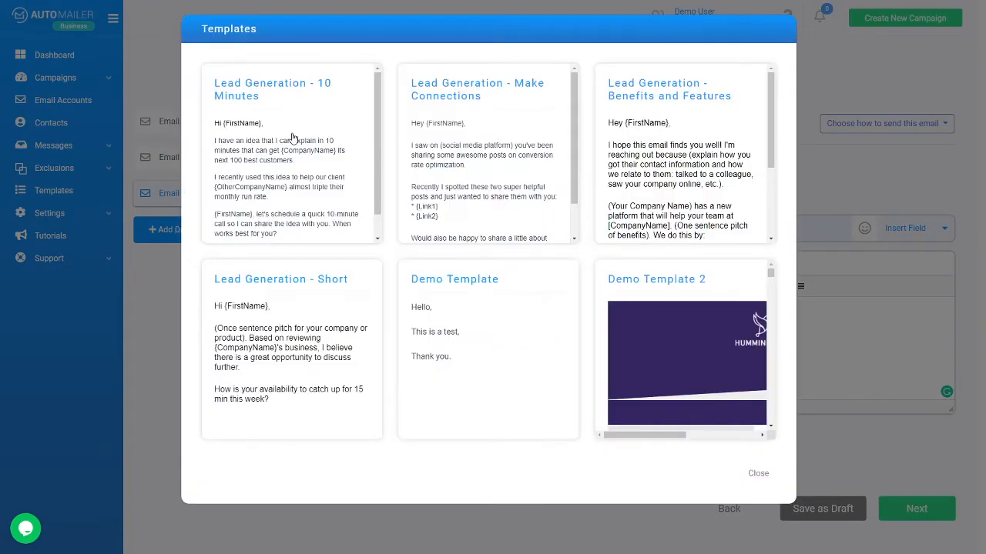
{"action": "left_click", "coordinate": [292, 137]}
Step: Make Email 3 send on weekdays only, then bring up Email 1
{"action": "left_click", "coordinate": [314, 454]}
{"action": "left_click", "coordinate": [480, 455]}
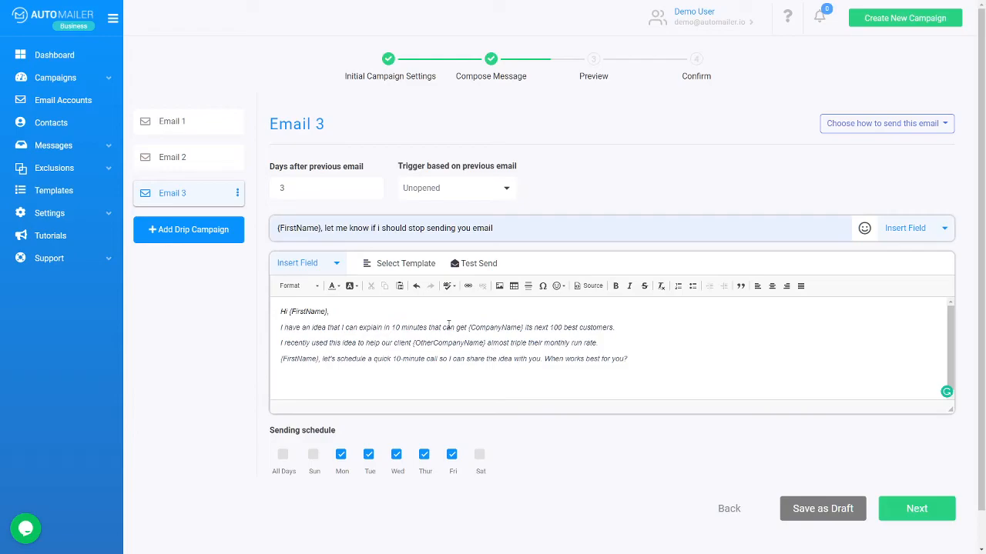
{"action": "left_click", "coordinate": [172, 121]}
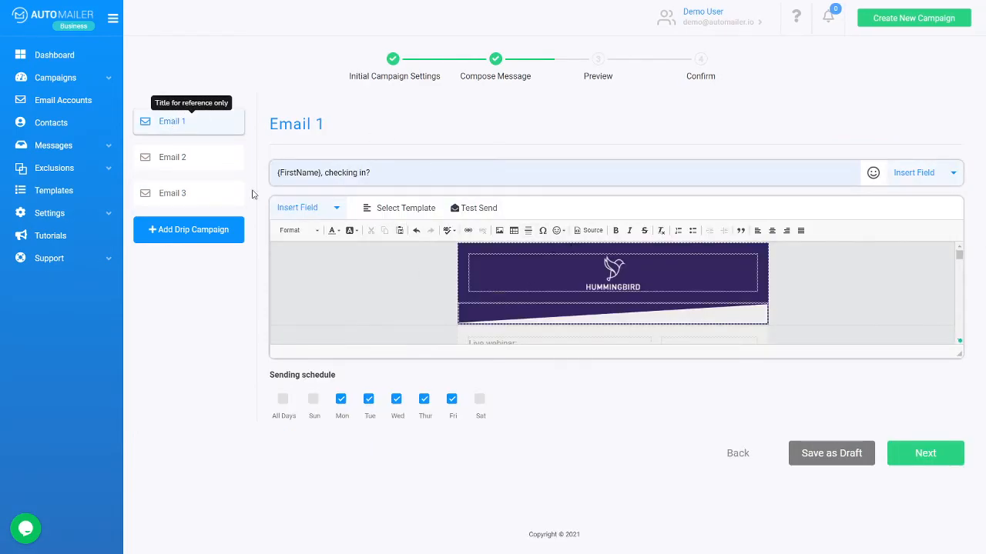
Step: Review Emails 1, 2 and 3 in turn, then open Email 2's Trigger choices
{"action": "left_click", "coordinate": [199, 157]}
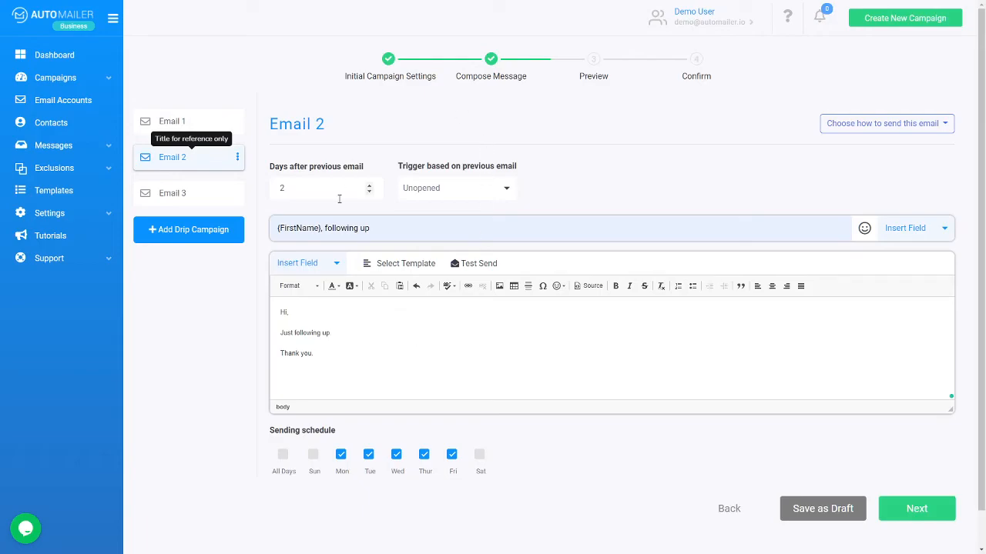
{"action": "left_click", "coordinate": [184, 193]}
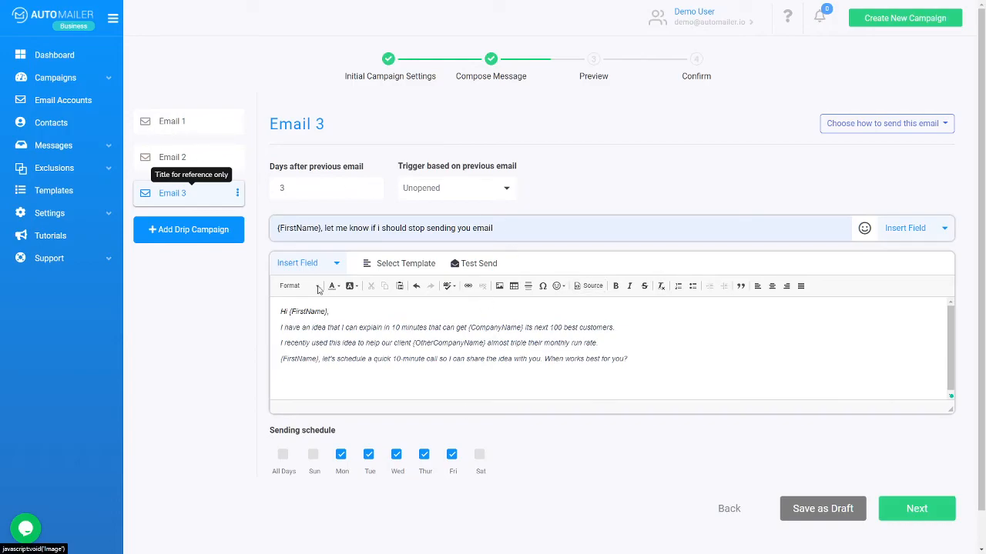
{"action": "left_click", "coordinate": [213, 159]}
{"action": "left_click", "coordinate": [192, 121]}
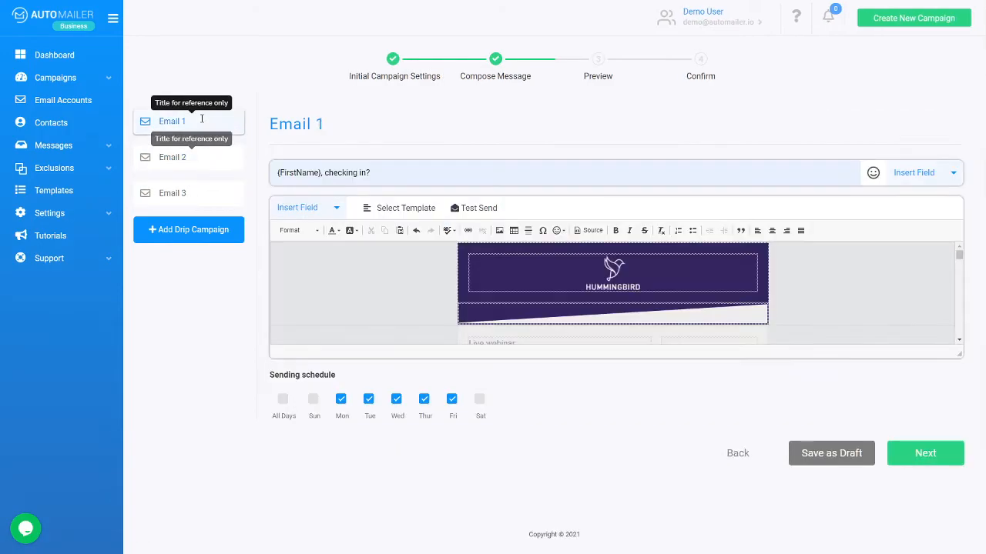
{"action": "left_click", "coordinate": [200, 156]}
{"action": "left_click", "coordinate": [455, 188]}
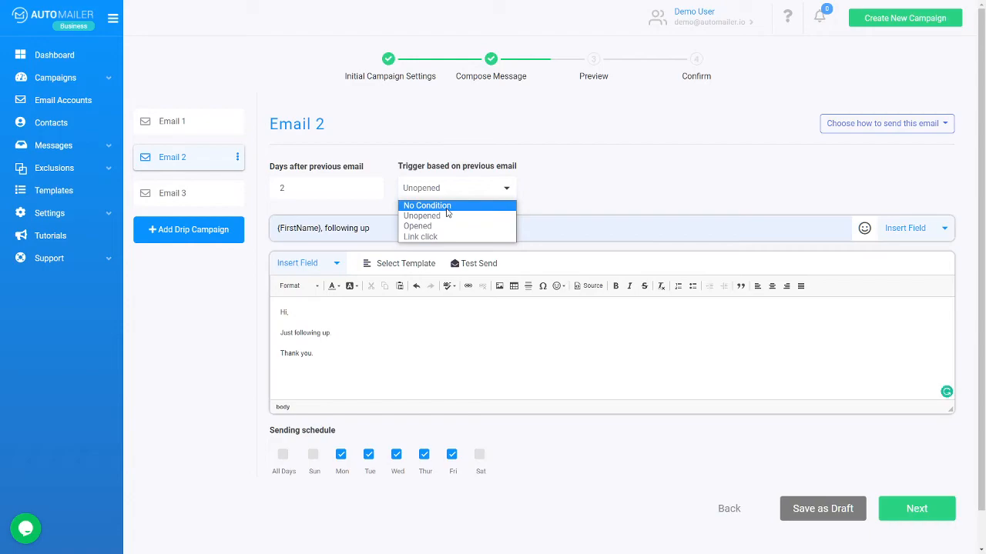
Step: Change Email 2's trigger to Opened, so it sends only if the previous email was opened
{"action": "left_click", "coordinate": [432, 226]}
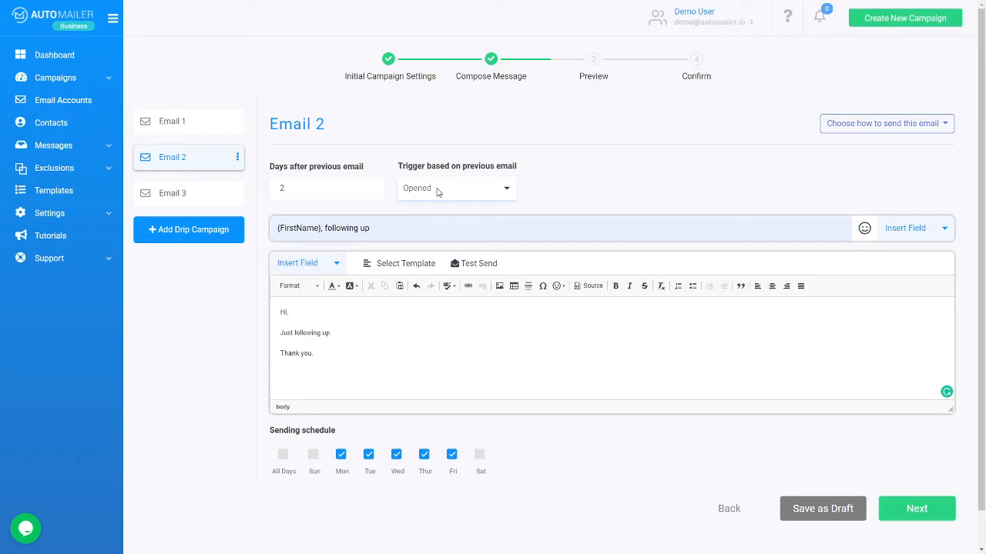
{"action": "left_click", "coordinate": [437, 191]}
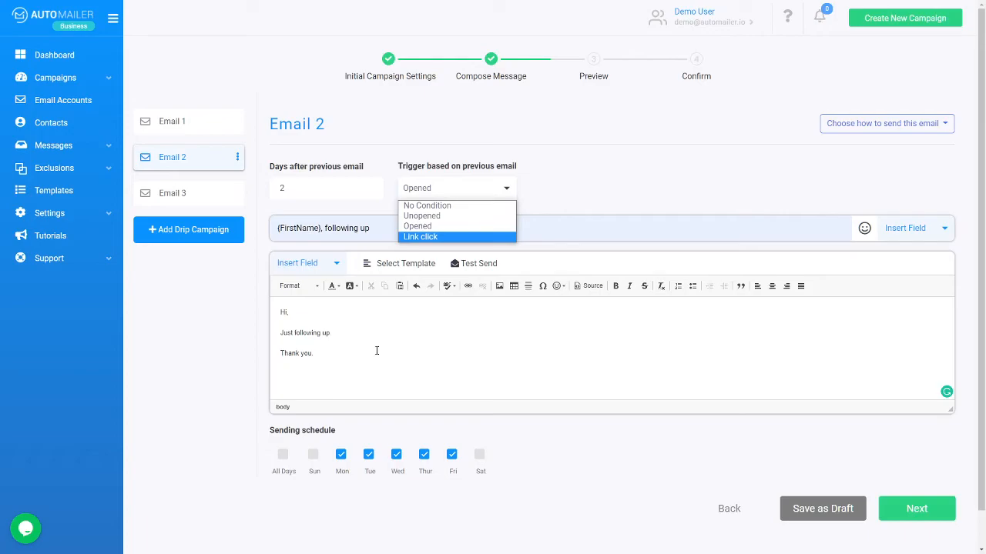
{"action": "left_click", "coordinate": [428, 227]}
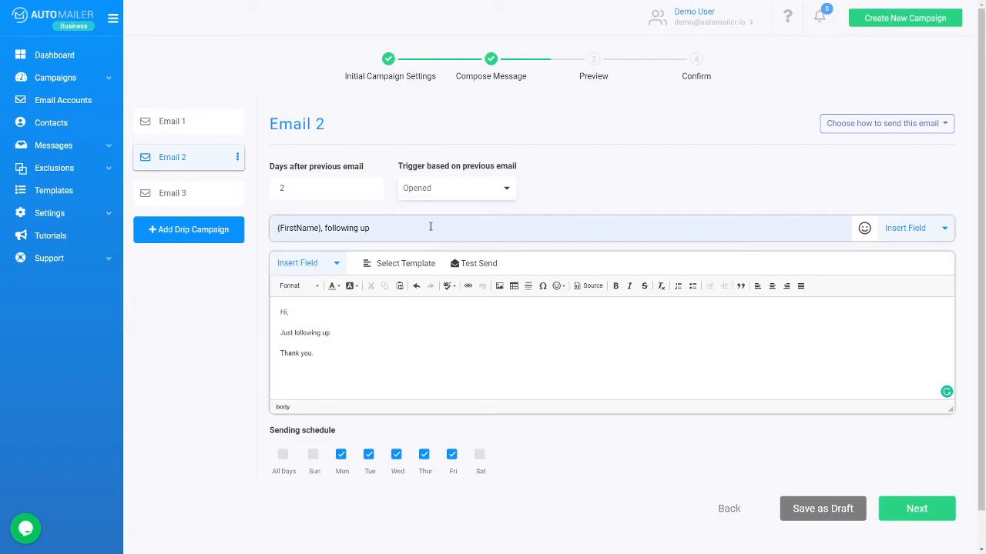
{"action": "left_click", "coordinate": [444, 197]}
{"action": "left_click", "coordinate": [428, 215]}
{"action": "left_click", "coordinate": [204, 197]}
{"action": "left_click", "coordinate": [447, 194]}
{"action": "left_click", "coordinate": [447, 189]}
{"action": "left_click", "coordinate": [164, 168]}
{"action": "left_click", "coordinate": [428, 185]}
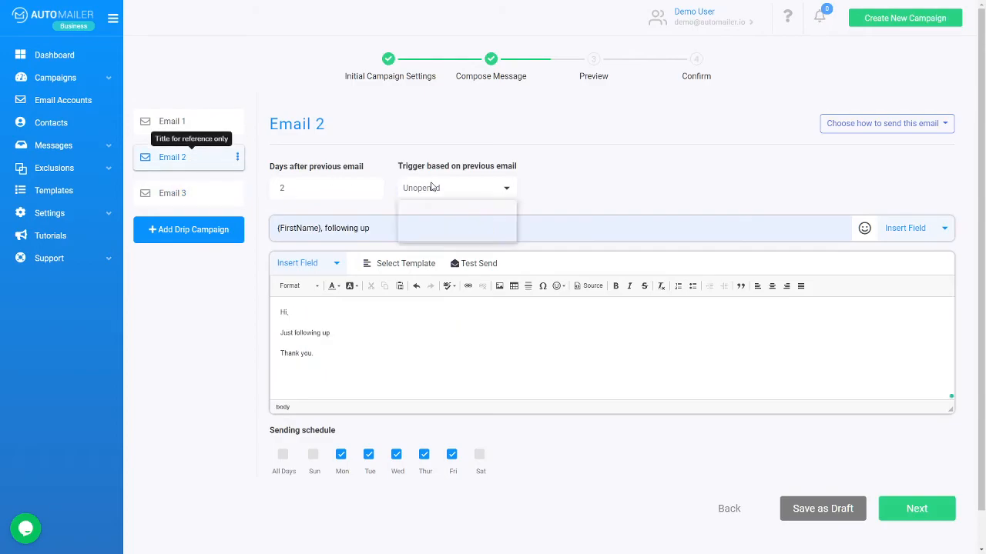
{"action": "left_click", "coordinate": [422, 237]}
Step: Set Email 3's trigger to Opened, then go back to Email 1
{"action": "left_click", "coordinate": [196, 193]}
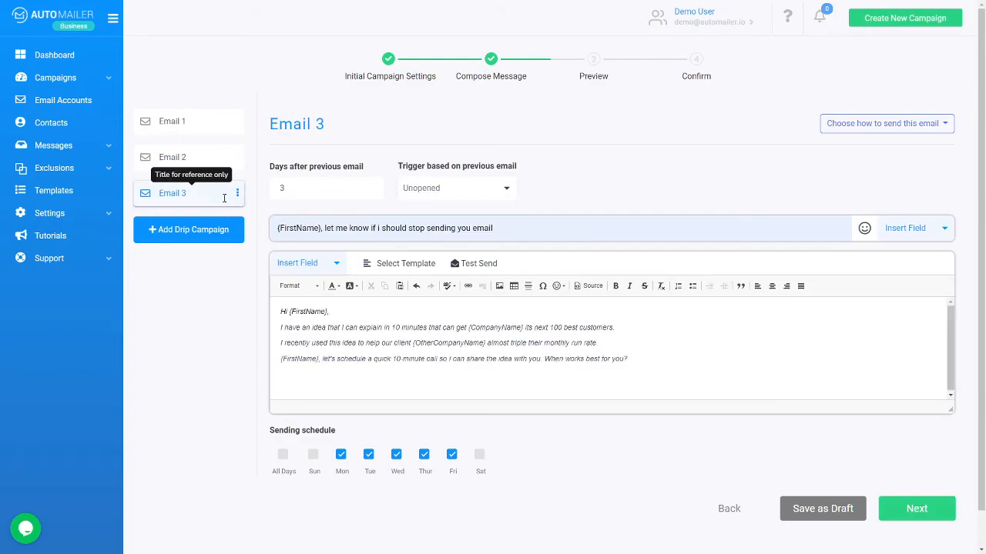
{"action": "left_click", "coordinate": [454, 190]}
{"action": "left_click", "coordinate": [438, 226]}
{"action": "left_click", "coordinate": [189, 157]}
{"action": "left_click", "coordinate": [185, 122]}
{"action": "left_click", "coordinate": [195, 189]}
{"action": "left_click", "coordinate": [189, 123]}
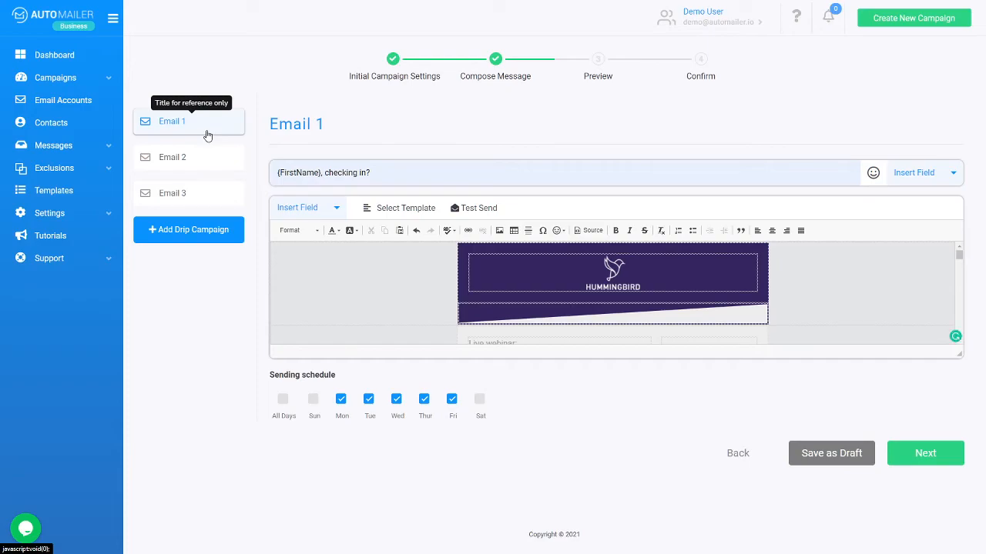
Step: Cycle through Emails 1–3, ending with Email 1 and its Hummingbird template in the editor
{"action": "left_click", "coordinate": [216, 153]}
{"action": "left_click", "coordinate": [205, 191]}
{"action": "left_click", "coordinate": [213, 123]}
{"action": "left_click", "coordinate": [207, 156]}
{"action": "left_click", "coordinate": [208, 193]}
{"action": "left_click", "coordinate": [202, 122]}
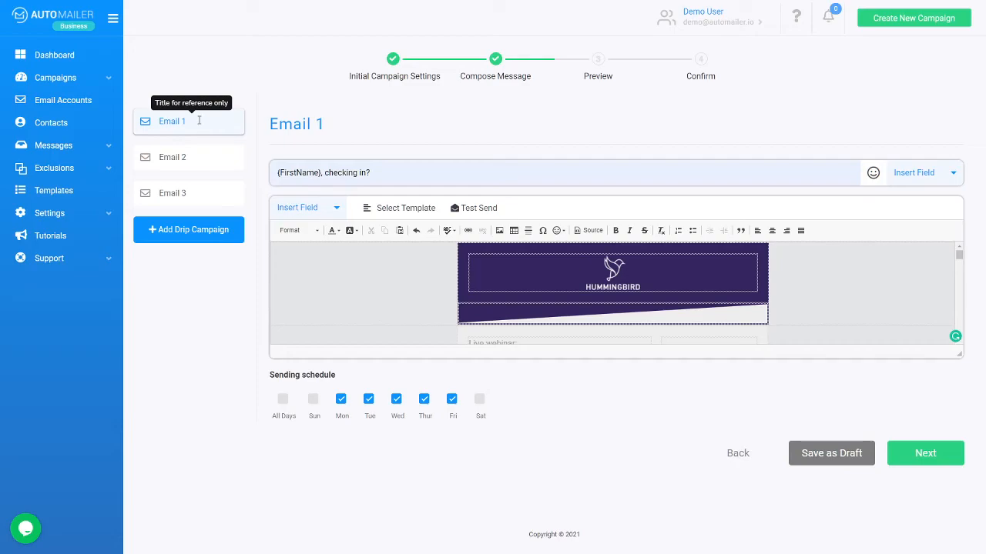
{"action": "left_click", "coordinate": [198, 157]}
{"action": "left_click", "coordinate": [200, 193]}
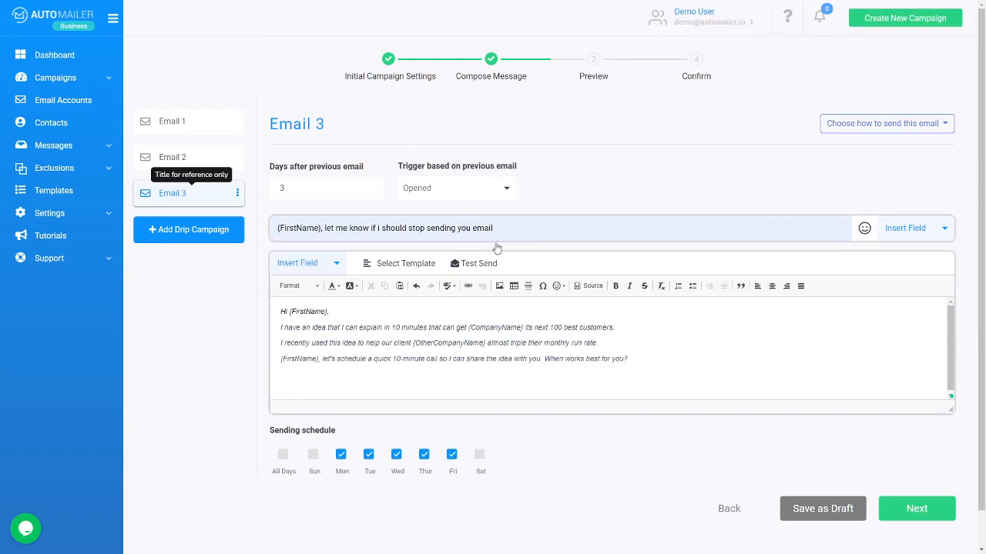
{"action": "left_click", "coordinate": [176, 157]}
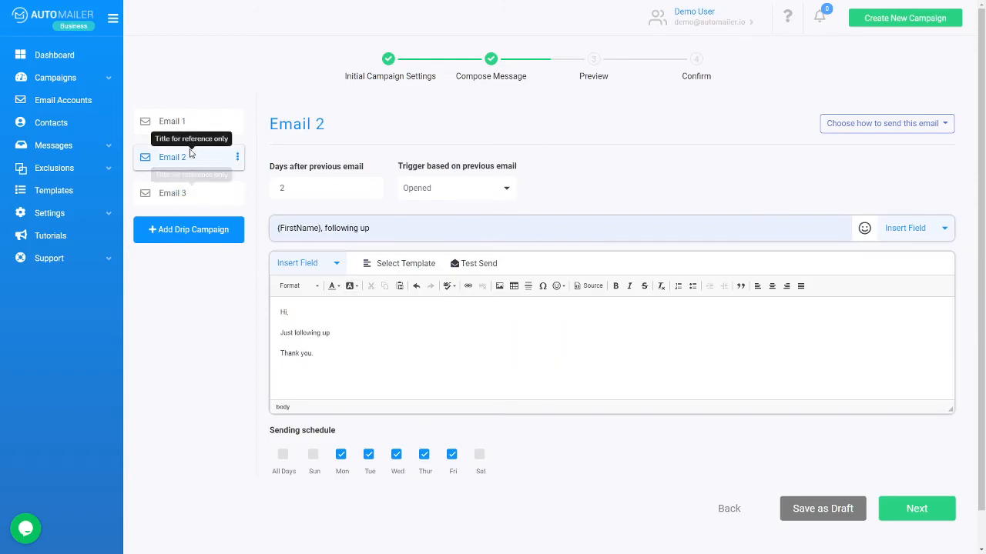
{"action": "left_click", "coordinate": [177, 122]}
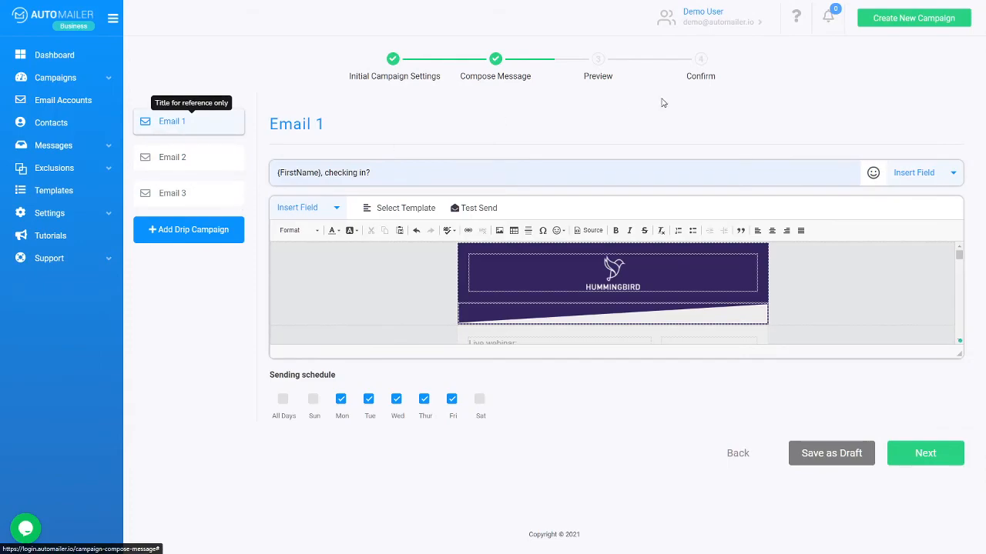
Step: Scroll through the previews of all three emails and follow-ups, then confirm to create the campaign
{"action": "left_click", "coordinate": [938, 458]}
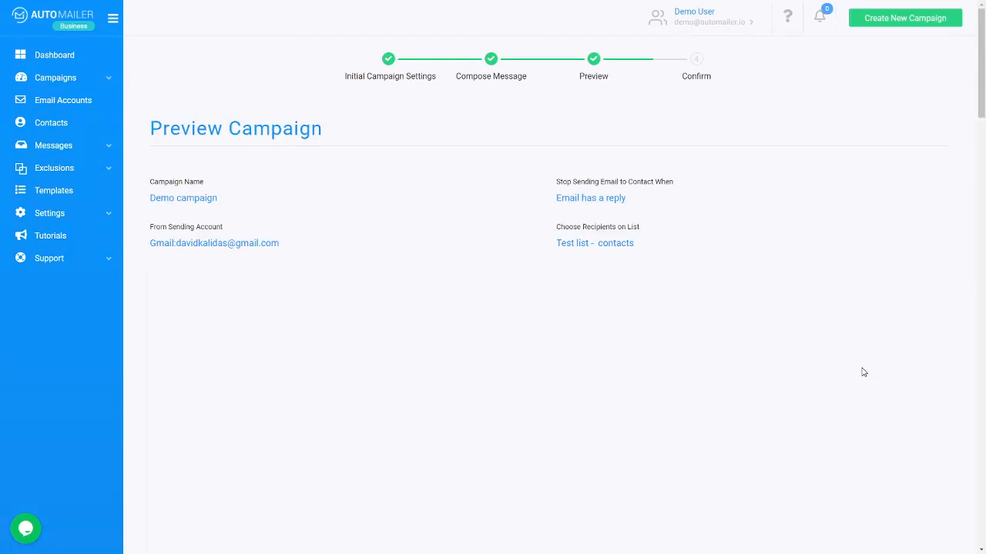
{"action": "scroll", "coordinate": [801, 362], "scroll_direction": "down", "scroll_amount": 10}
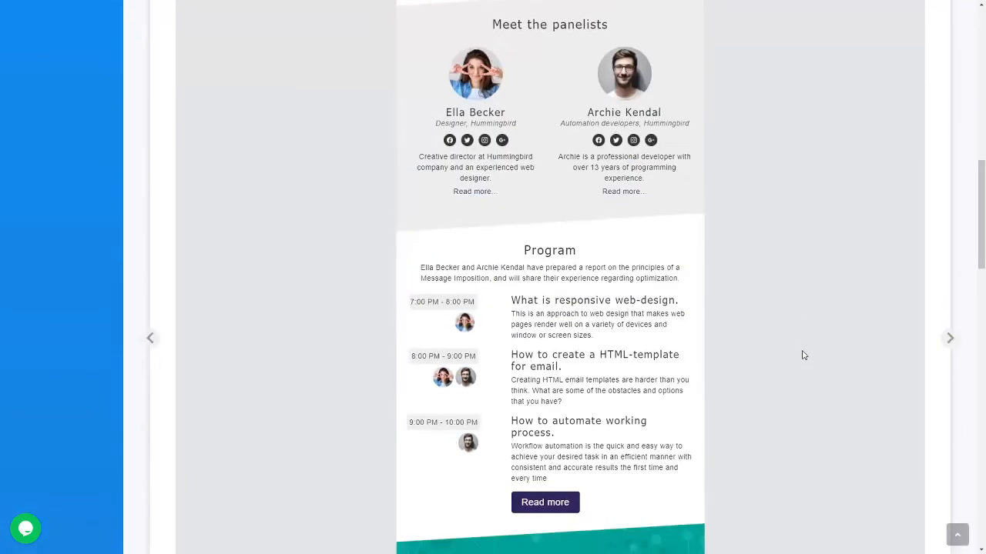
{"action": "scroll", "coordinate": [803, 355], "scroll_direction": "down", "scroll_amount": 3}
{"action": "scroll", "coordinate": [803, 355], "scroll_direction": "down", "scroll_amount": 15}
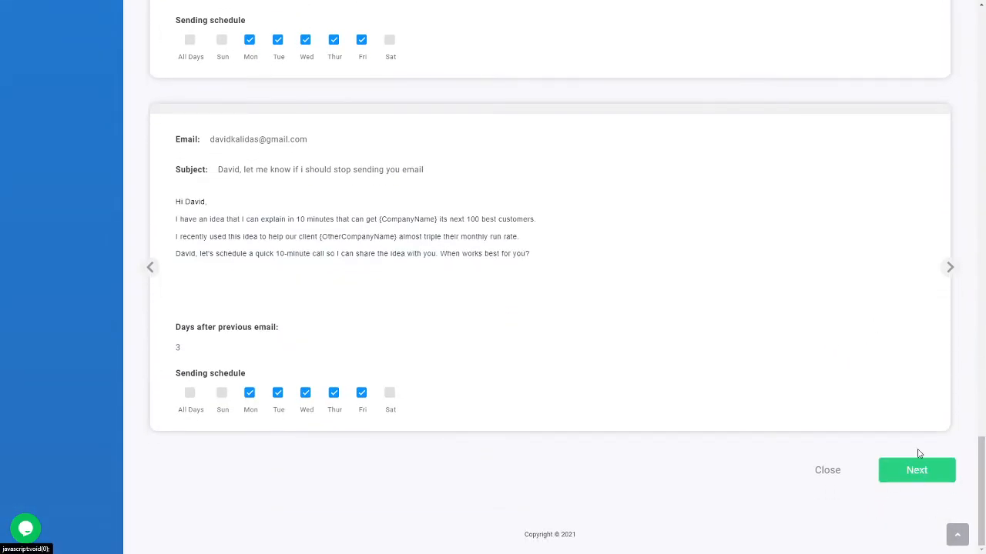
{"action": "left_click", "coordinate": [934, 476]}
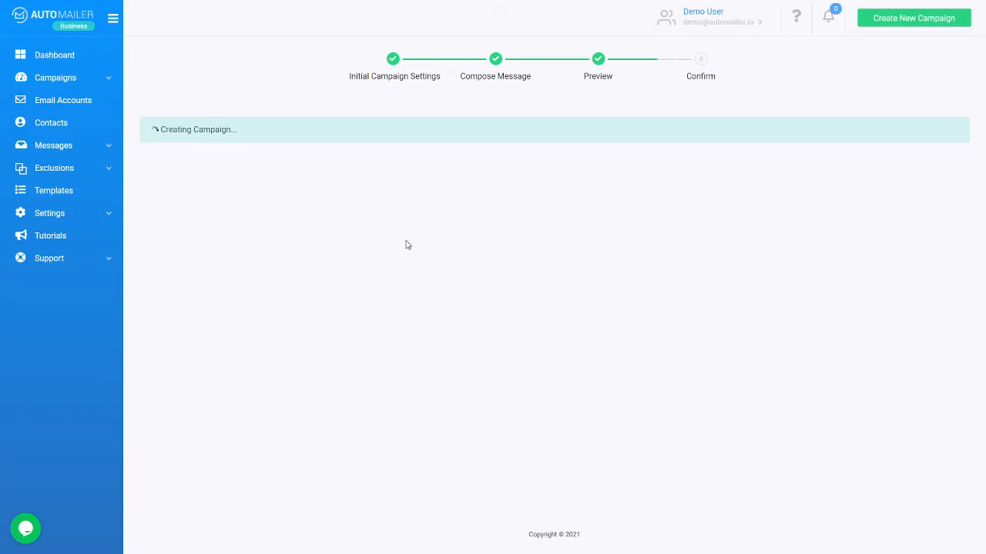
Step: Set the campaign start date to April 28, 2021
{"action": "left_click", "coordinate": [337, 187]}
{"action": "left_click", "coordinate": [449, 233]}
{"action": "left_click", "coordinate": [337, 187]}
{"action": "left_click", "coordinate": [341, 189]}
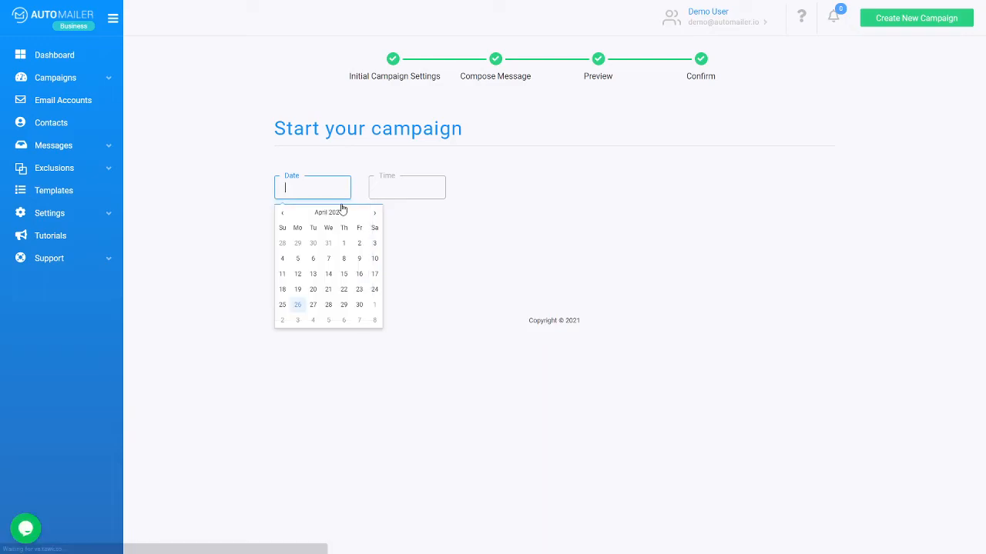
{"action": "left_click", "coordinate": [329, 306]}
Step: Choose 08:30 AM as the start time and start the campaign
{"action": "scroll", "coordinate": [392, 242], "scroll_direction": "down", "scroll_amount": 5}
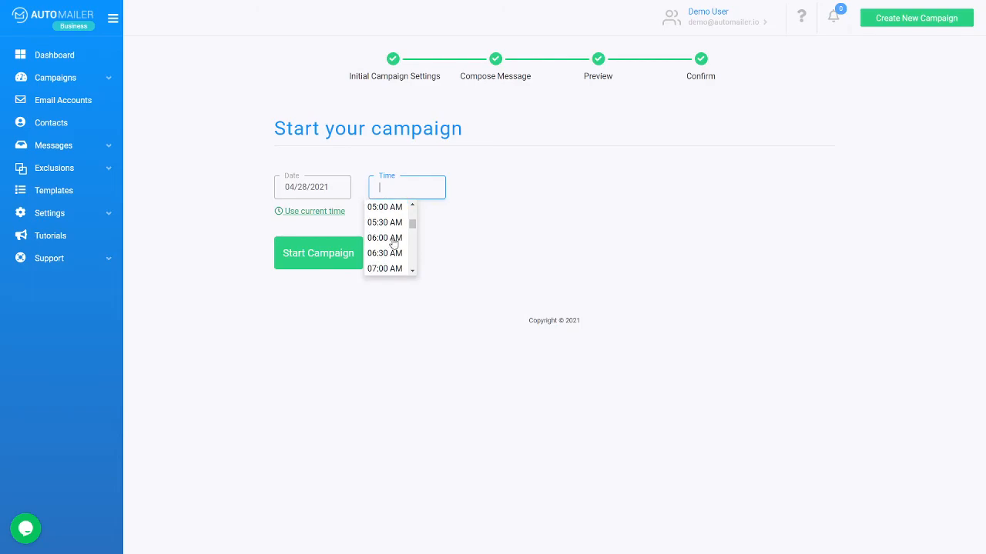
{"action": "scroll", "coordinate": [394, 254], "scroll_direction": "down", "scroll_amount": 1}
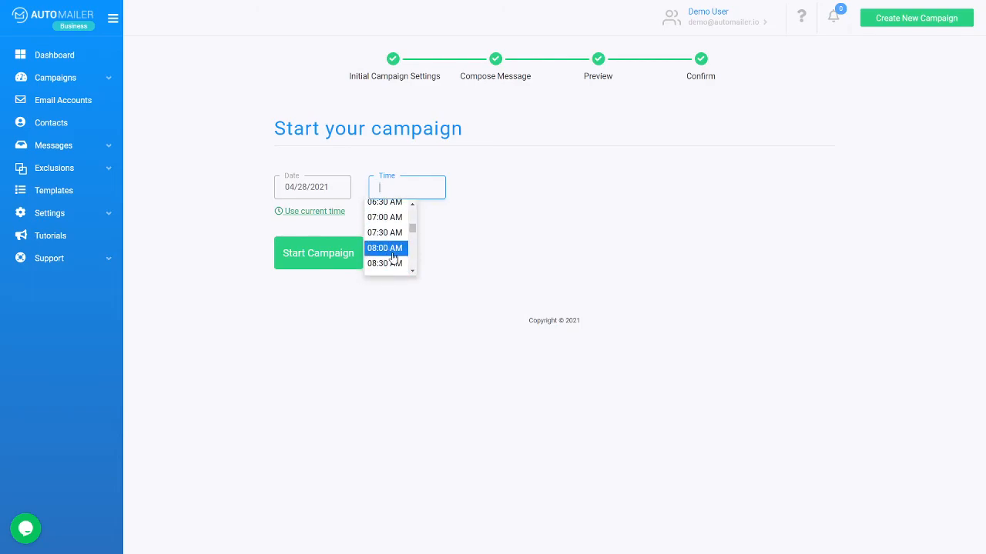
{"action": "left_click", "coordinate": [396, 264]}
{"action": "left_click", "coordinate": [347, 264]}
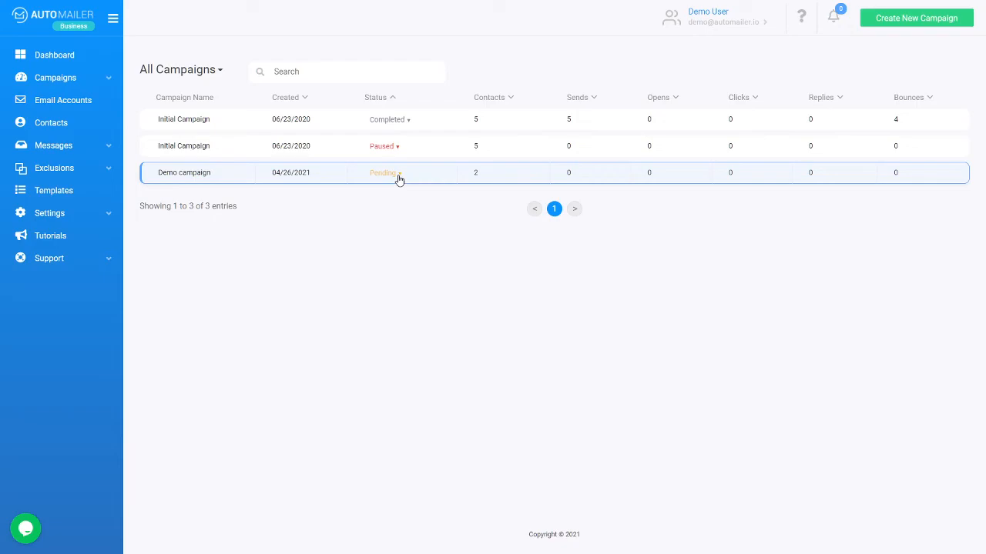
Step: Open the full campaigns list and look over the status filter options
{"action": "left_click", "coordinate": [60, 78]}
{"action": "left_click", "coordinate": [70, 101]}
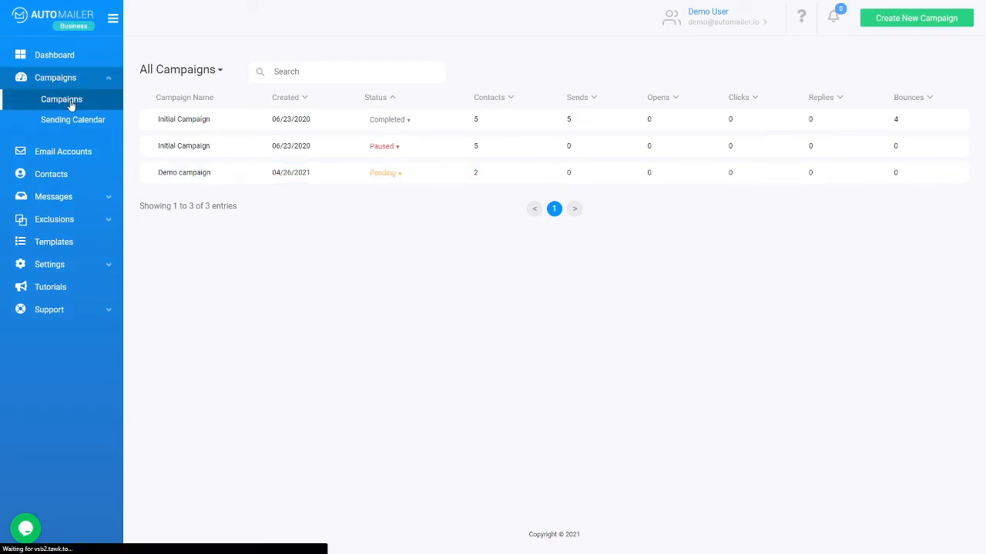
{"action": "left_click", "coordinate": [202, 73]}
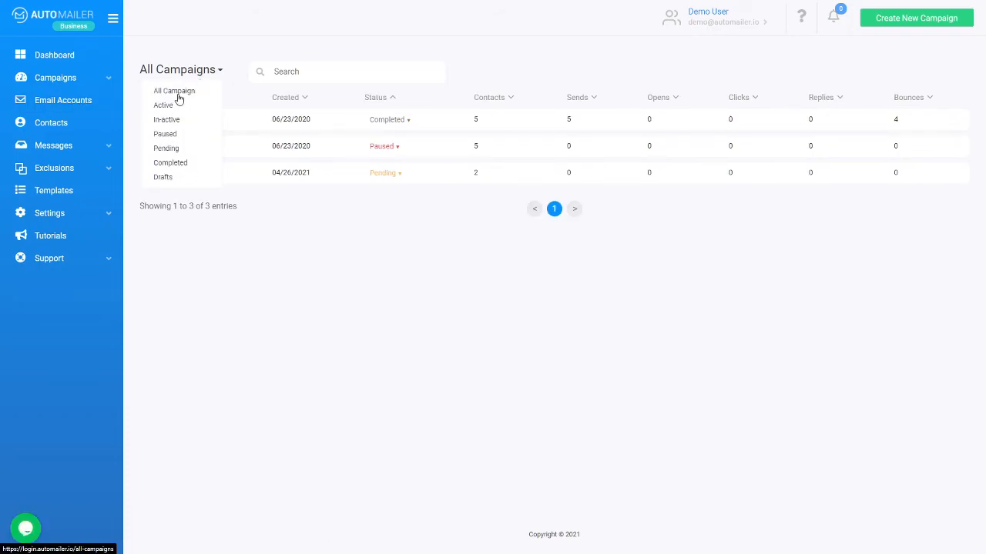
{"action": "left_click", "coordinate": [380, 248]}
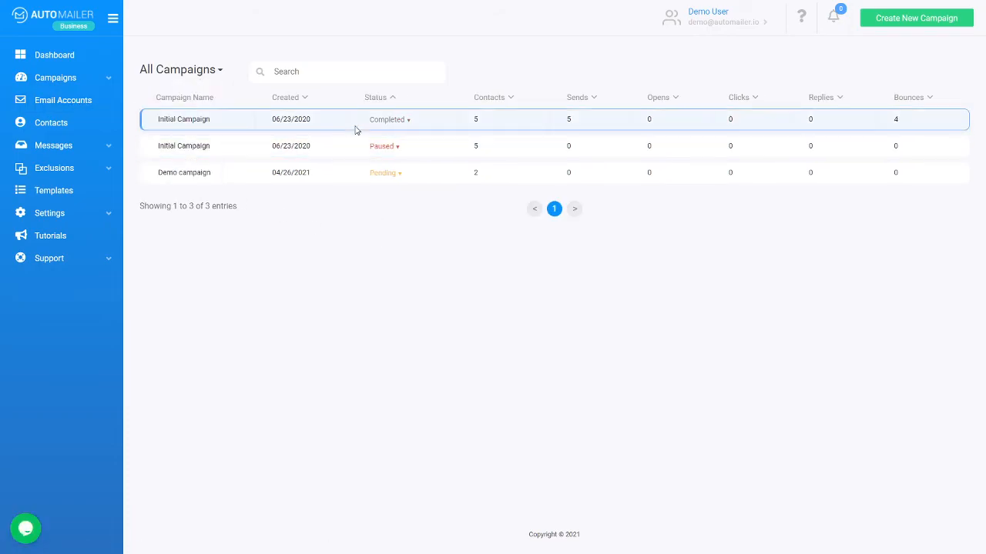
{"action": "left_click", "coordinate": [195, 73]}
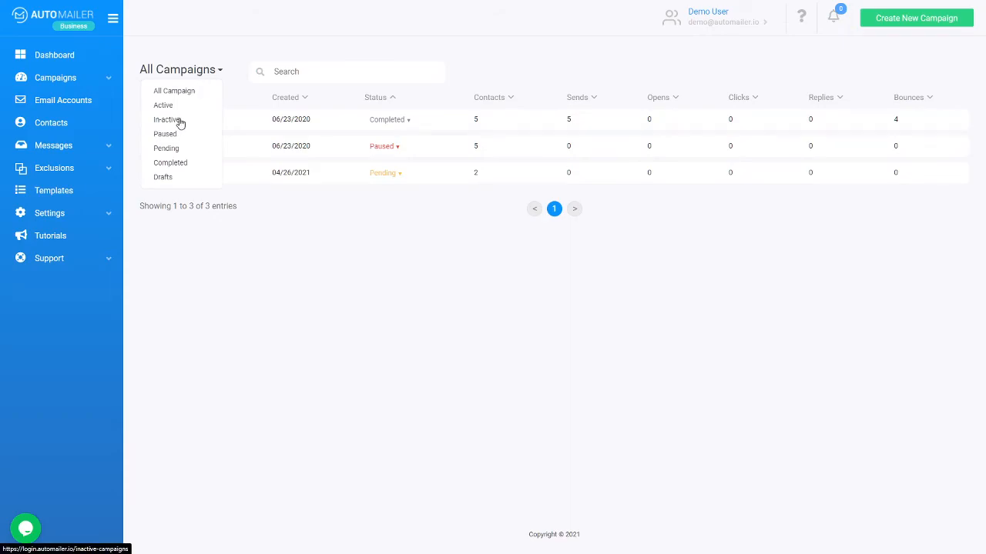
{"action": "left_click", "coordinate": [389, 262]}
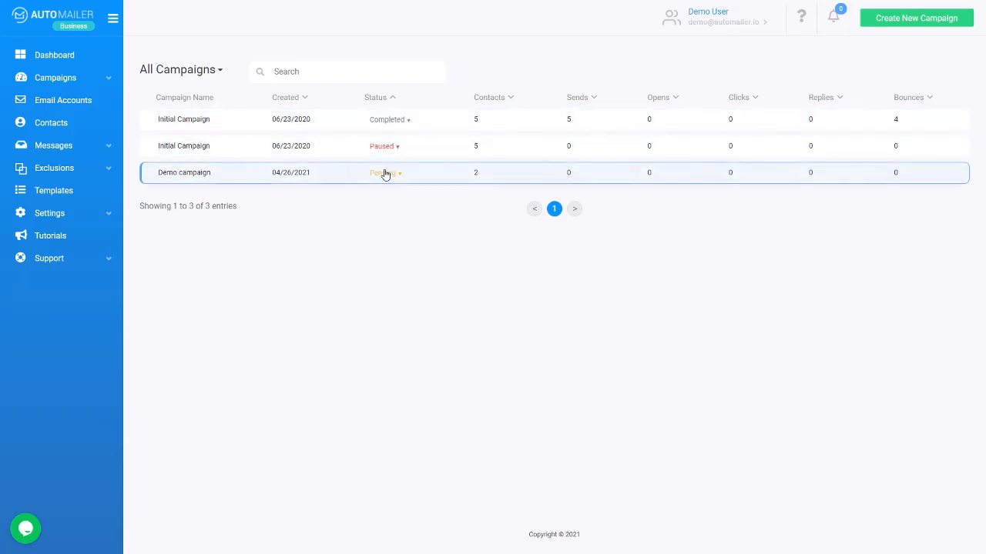
Step: Edit Demo campaign, review its emails and configuration tabs, then go back
{"action": "left_click", "coordinate": [385, 174]}
{"action": "left_click", "coordinate": [351, 257]}
{"action": "left_click", "coordinate": [382, 174]}
{"action": "left_click", "coordinate": [358, 147]}
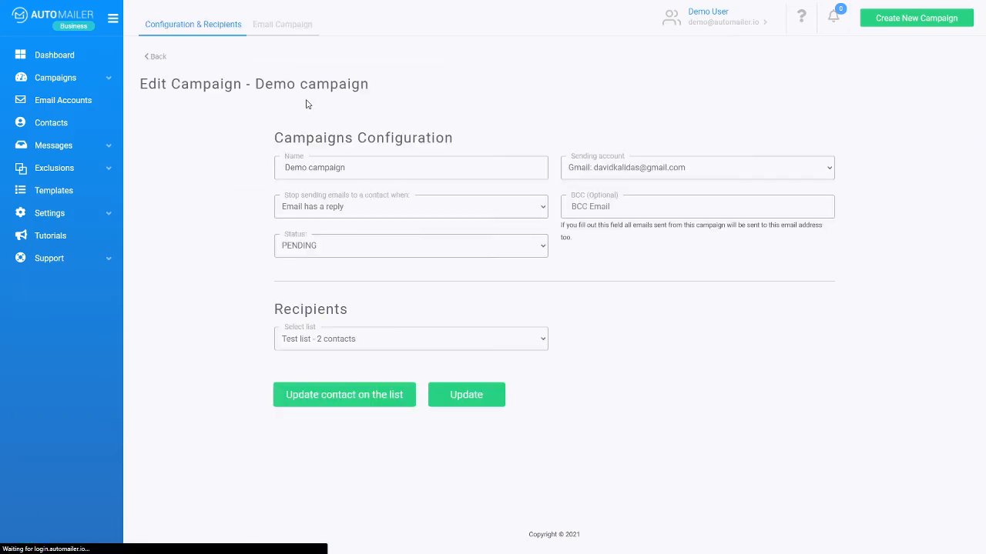
{"action": "left_click", "coordinate": [279, 29]}
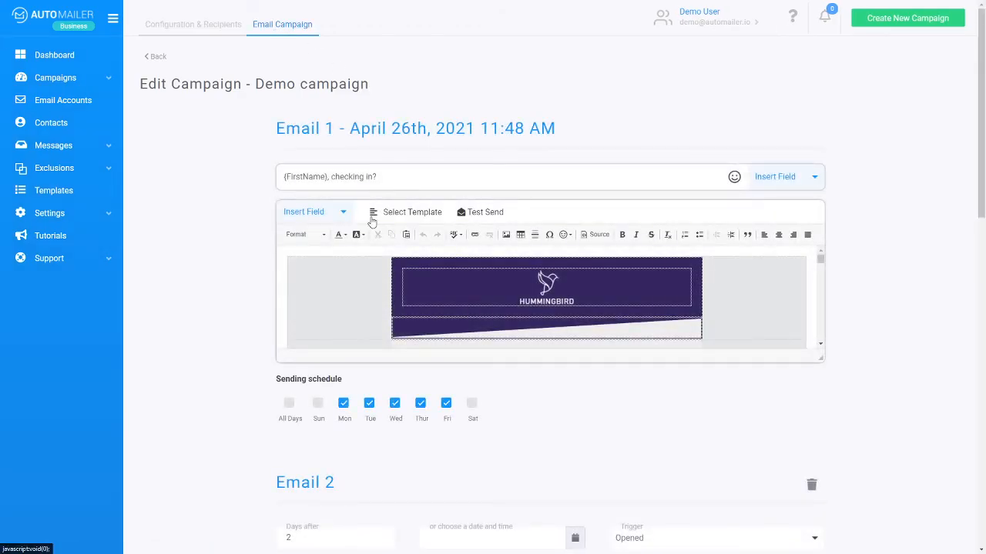
{"action": "left_click", "coordinate": [198, 26]}
{"action": "left_click", "coordinate": [299, 27]}
{"action": "left_click", "coordinate": [157, 59]}
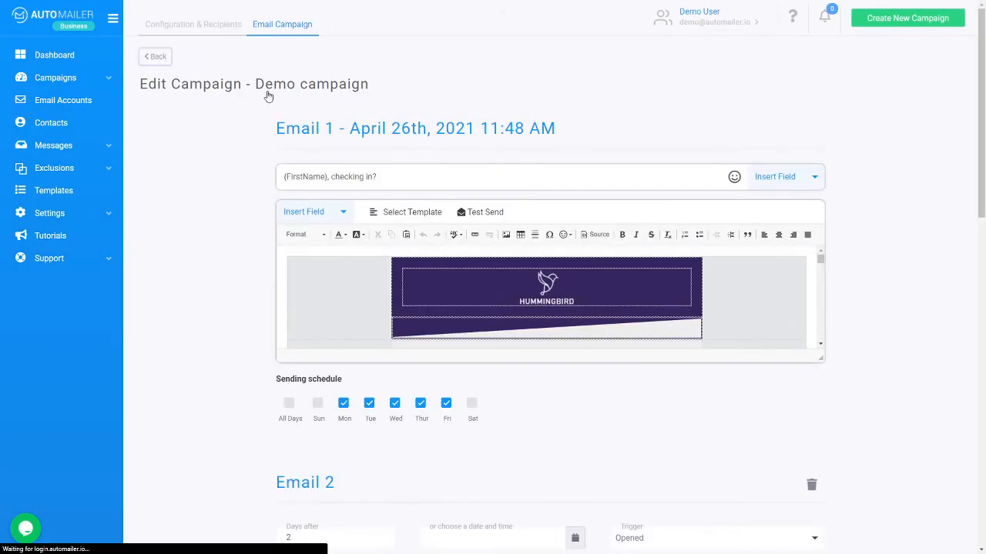
Step: Show the list of all three campaigns, then expand the Messages section
{"action": "left_click", "coordinate": [91, 83]}
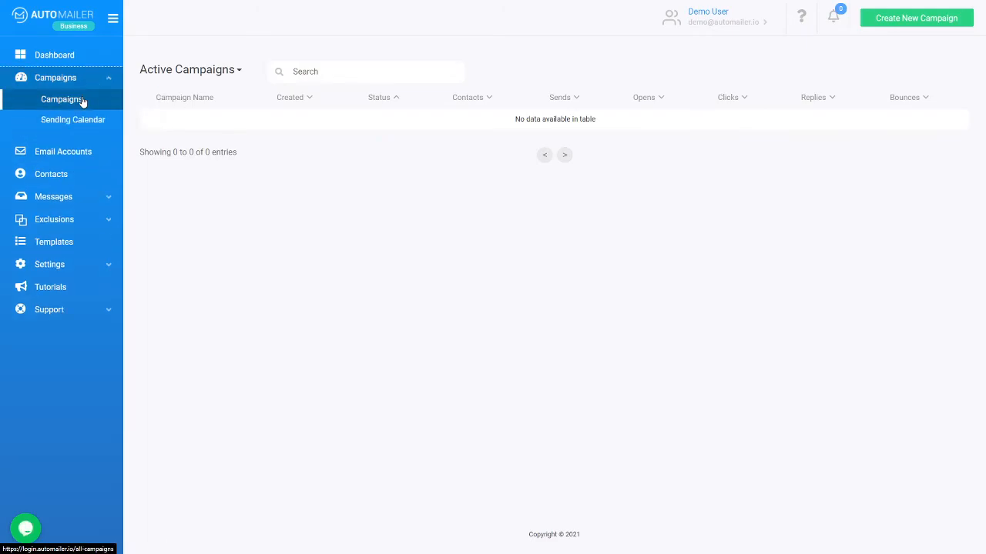
{"action": "left_click", "coordinate": [81, 99]}
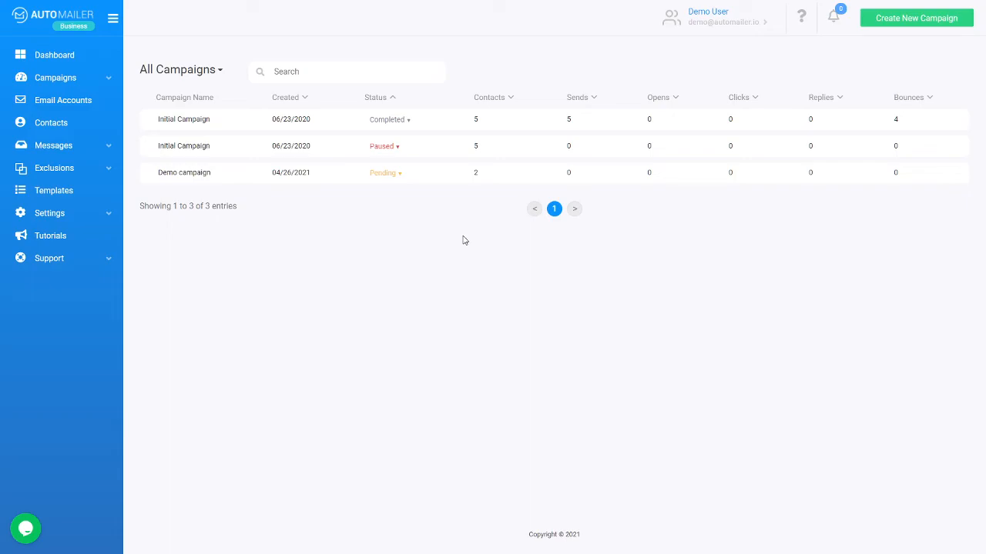
{"action": "left_click", "coordinate": [76, 146]}
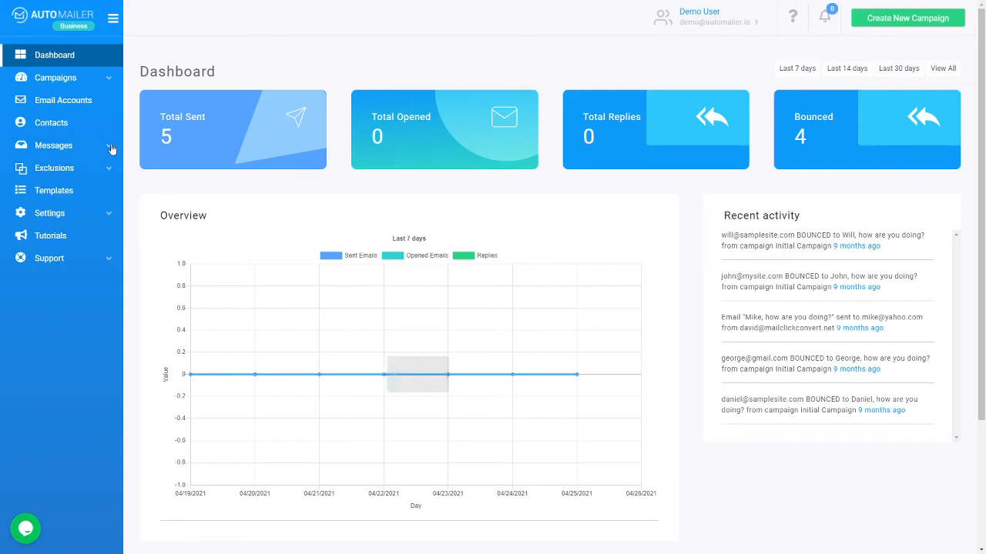
Step: Go to Email Accounts to see the connected Gmail account
{"action": "left_click", "coordinate": [104, 103]}
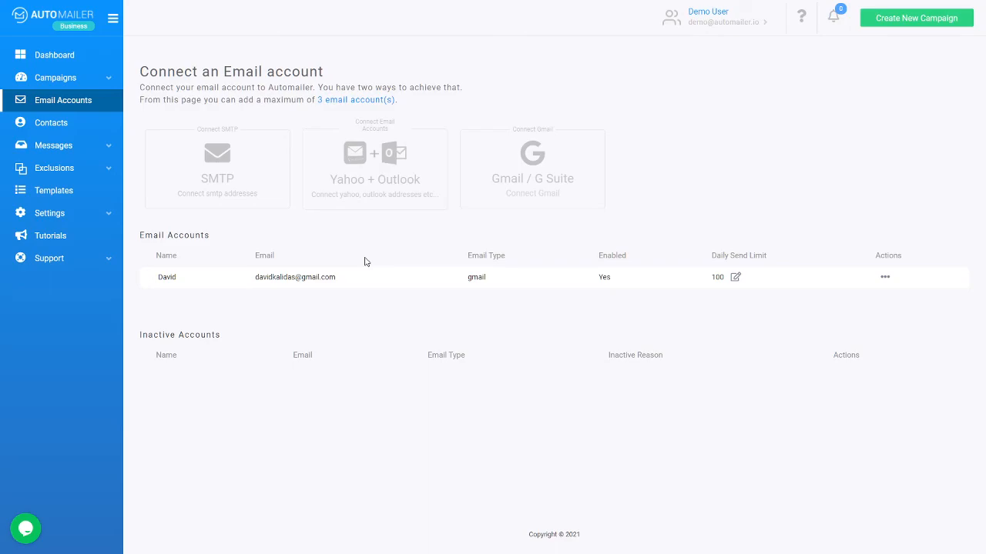
{"action": "left_click", "coordinate": [25, 529]}
{"action": "left_click", "coordinate": [29, 529]}
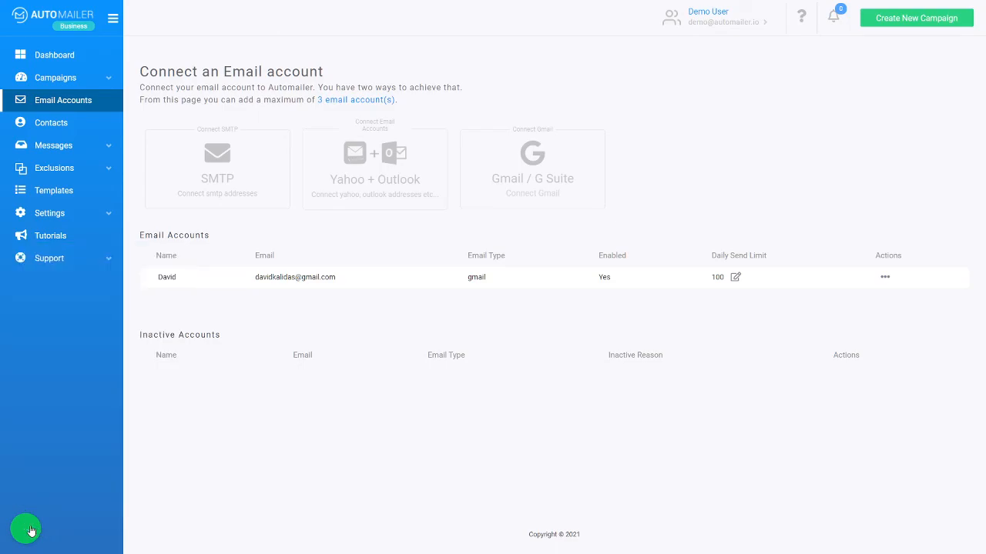